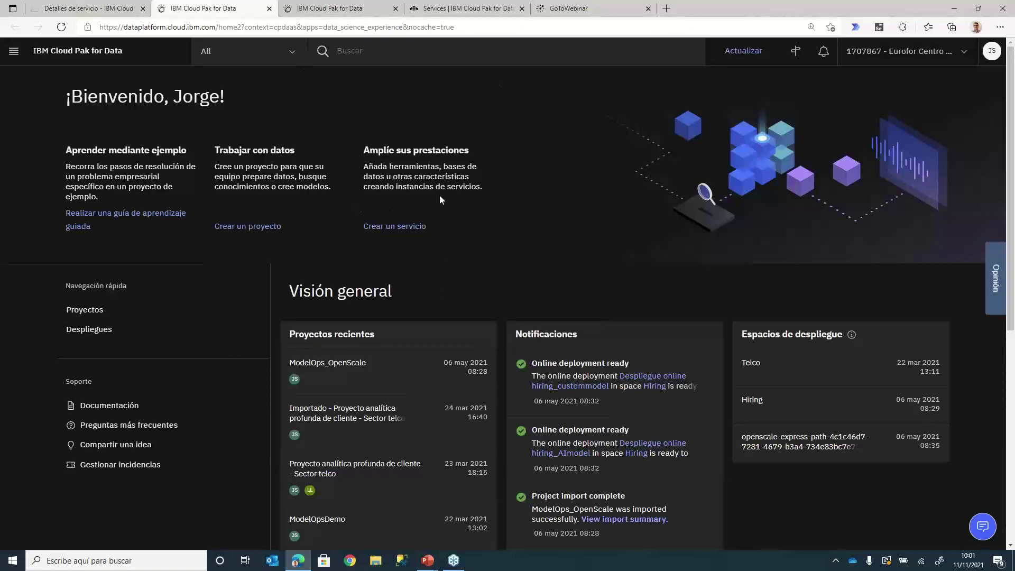
Step: Look over the recent projects, notifications and deployment spaces on the home page
{"action": "scroll", "coordinate": [439, 195], "scroll_direction": "down", "scroll_amount": 2}
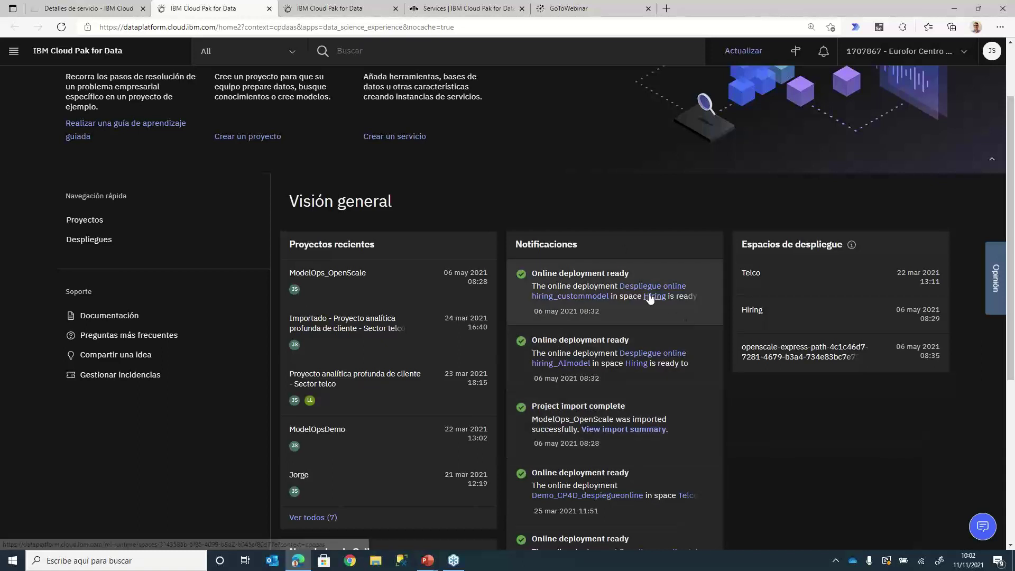
{"action": "scroll", "coordinate": [627, 429], "scroll_direction": "down", "scroll_amount": 2}
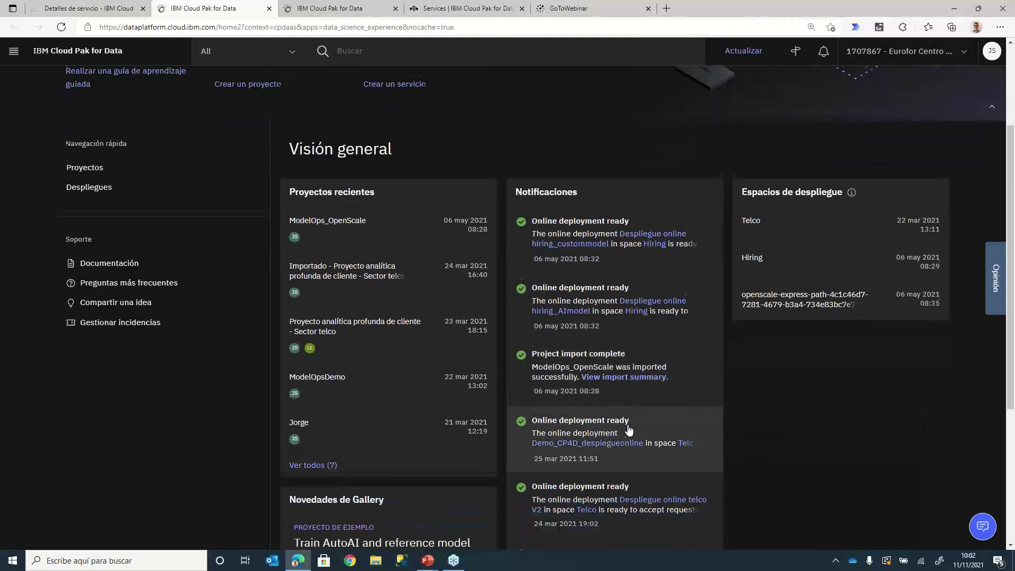
{"action": "scroll", "coordinate": [628, 429], "scroll_direction": "down", "scroll_amount": 2}
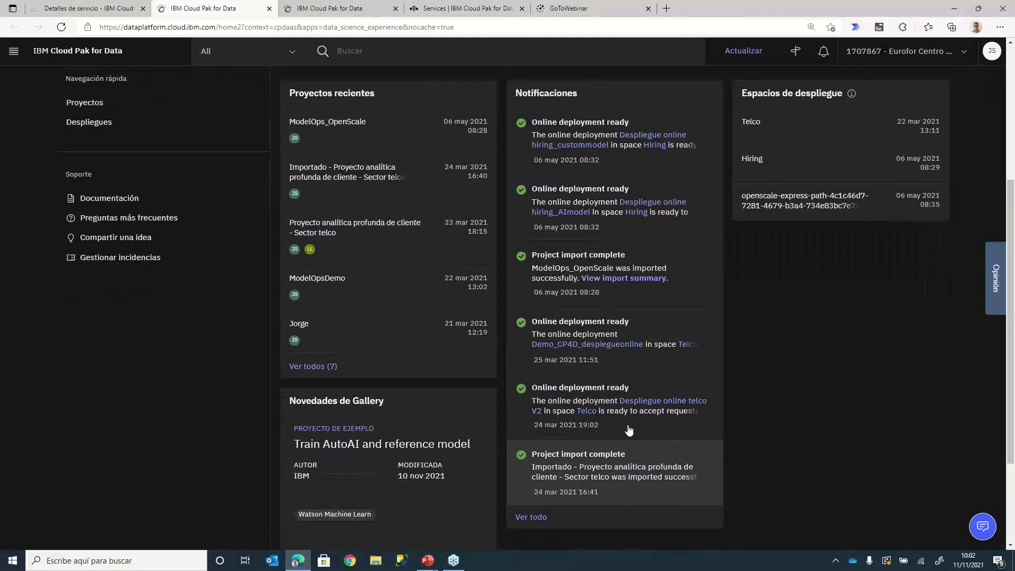
{"action": "scroll", "coordinate": [628, 429], "scroll_direction": "up", "scroll_amount": 5}
{"action": "scroll", "coordinate": [628, 429], "scroll_direction": "up", "scroll_amount": 1}
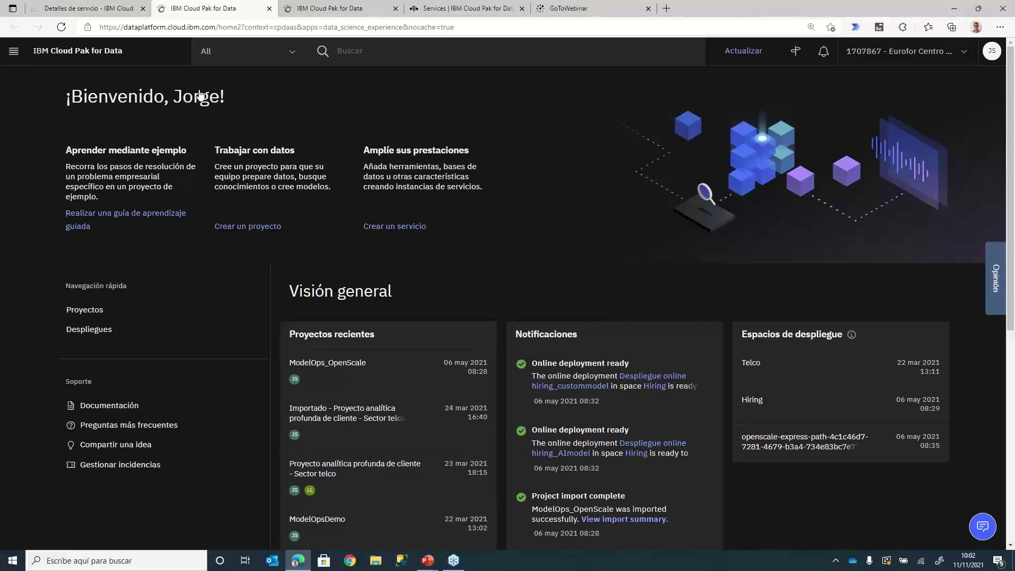
Step: Open the recent project "Proyecto analítica profunda de cliente - Sector telco" from the home page
{"action": "left_click", "coordinate": [325, 15]}
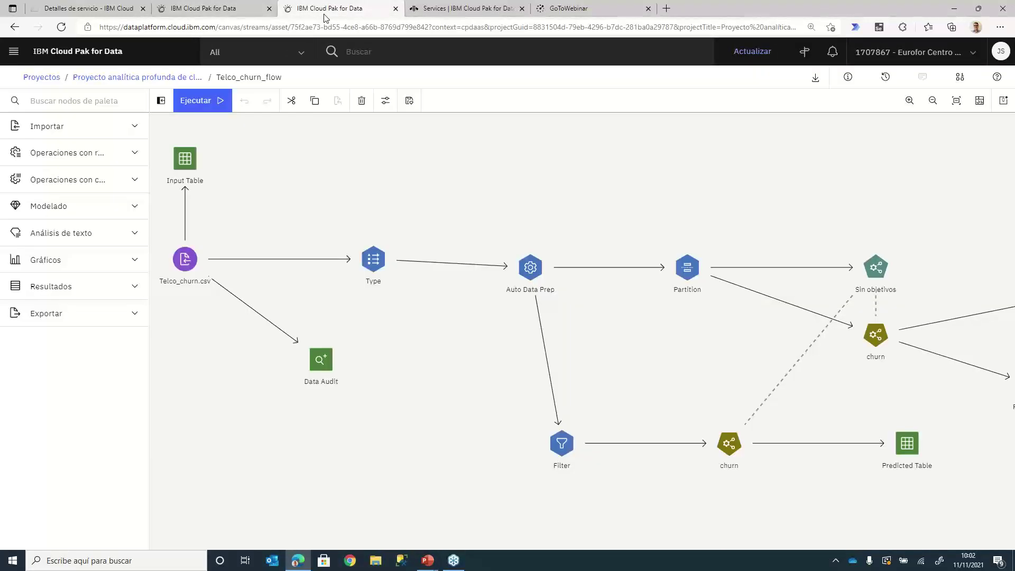
{"action": "left_click", "coordinate": [462, 10]}
{"action": "left_click", "coordinate": [220, 9]}
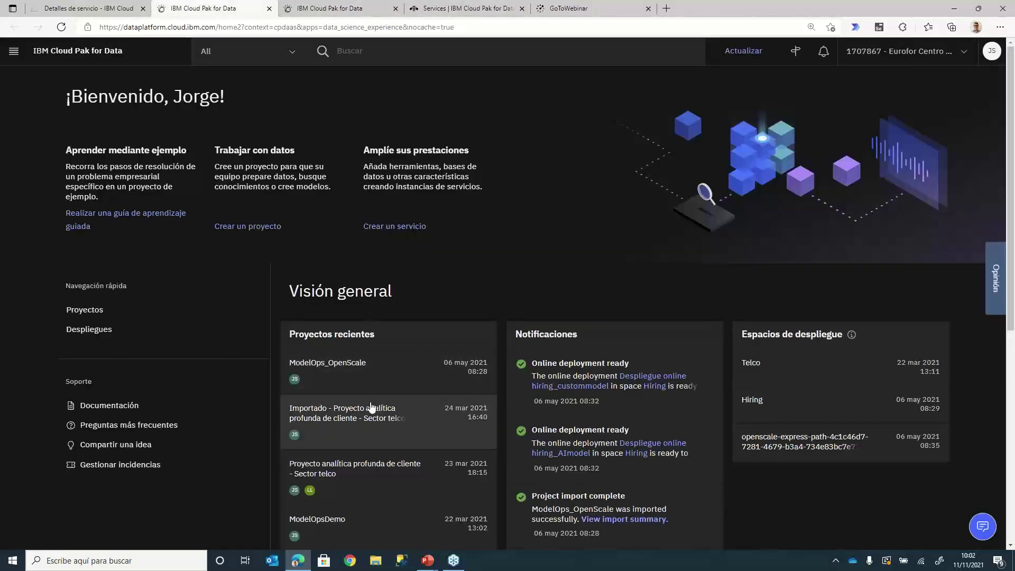
{"action": "scroll", "coordinate": [371, 407], "scroll_direction": "down", "scroll_amount": 1}
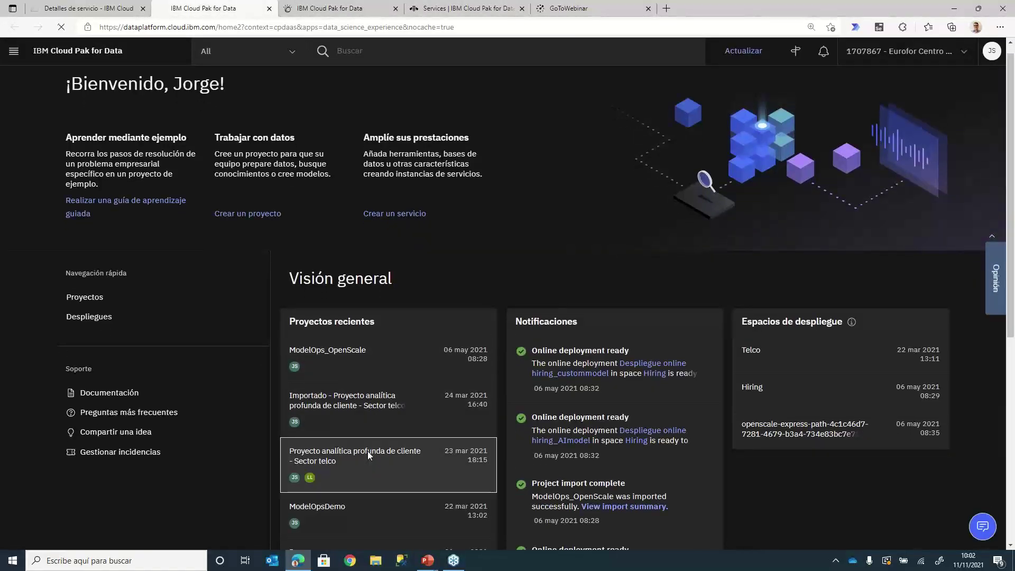
{"action": "left_click", "coordinate": [368, 454]}
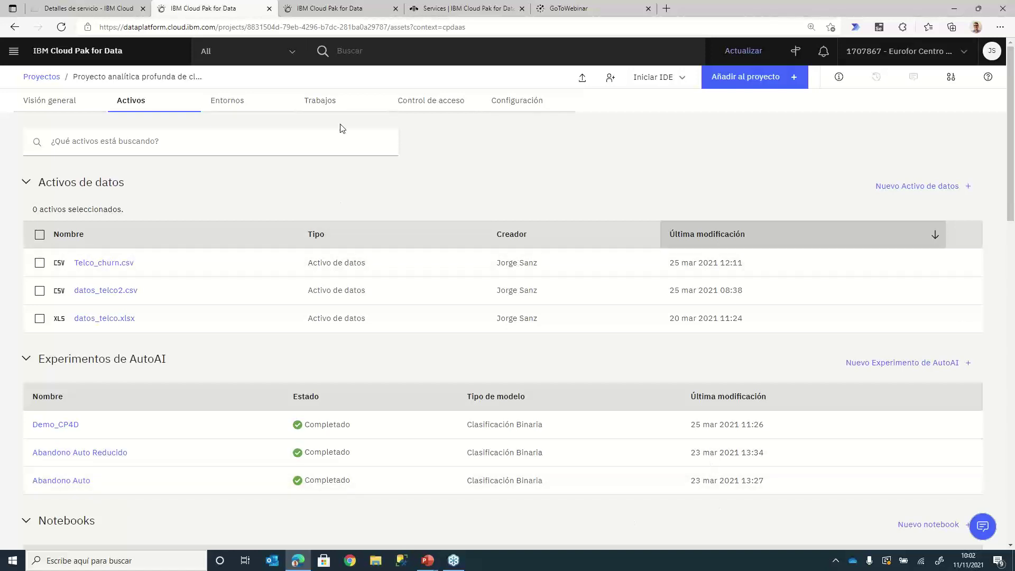
Step: Examine the project's overview, including its storage, collaborators, recent activity and Readme file
{"action": "left_click", "coordinate": [42, 101]}
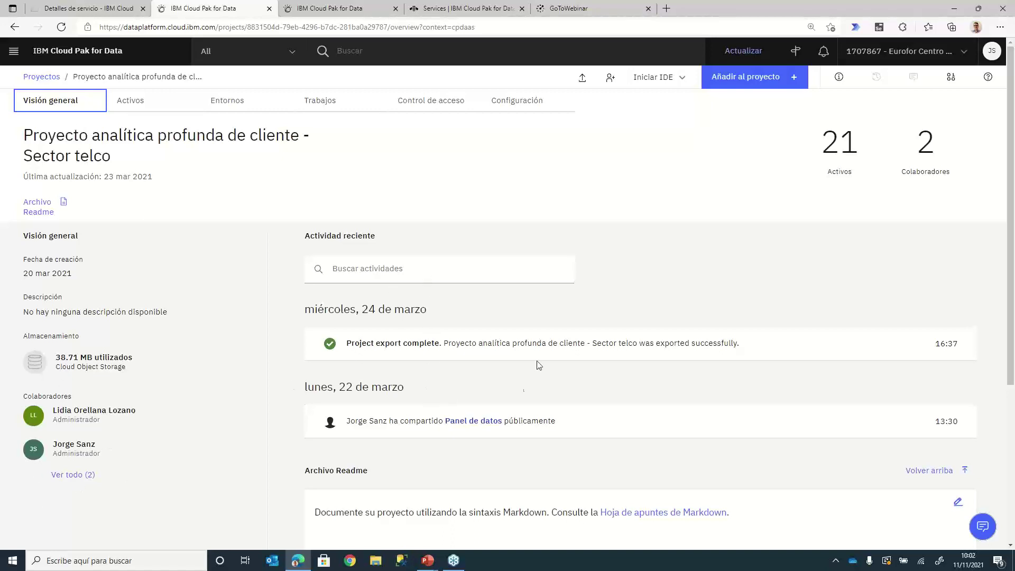
{"action": "scroll", "coordinate": [535, 361], "scroll_direction": "down", "scroll_amount": 2}
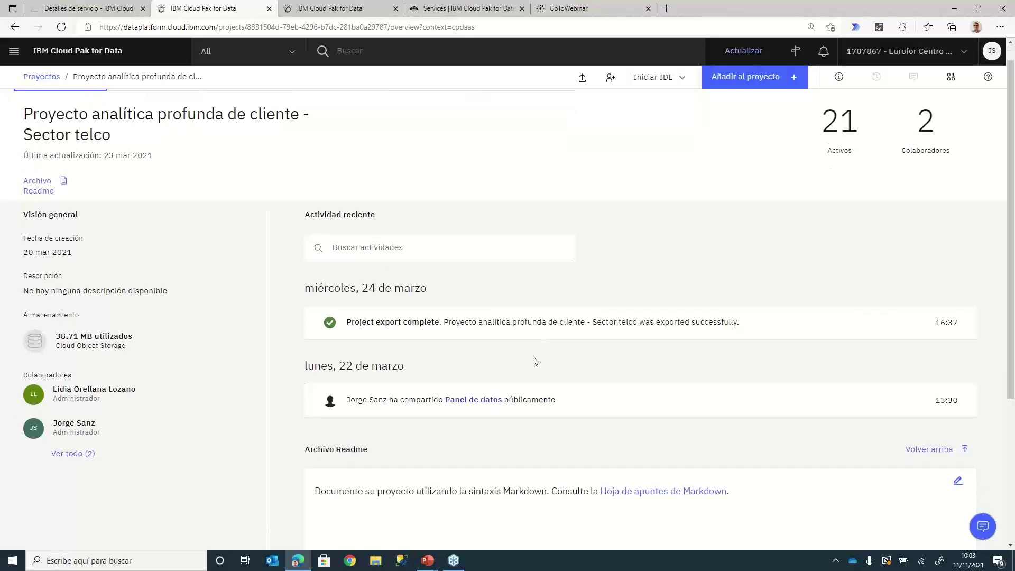
{"action": "scroll", "coordinate": [534, 361], "scroll_direction": "up", "scroll_amount": 2}
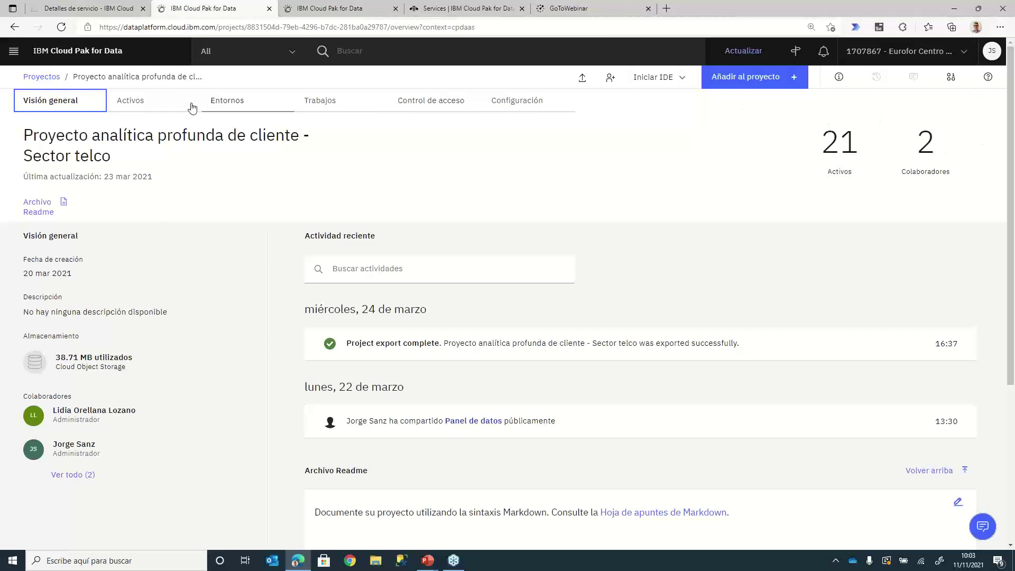
Step: Examine the project's assets by category, from data, AutoAI experiments and notebooks through models, dashboards, modeler flows and Data Refinery flows
{"action": "left_click", "coordinate": [146, 105]}
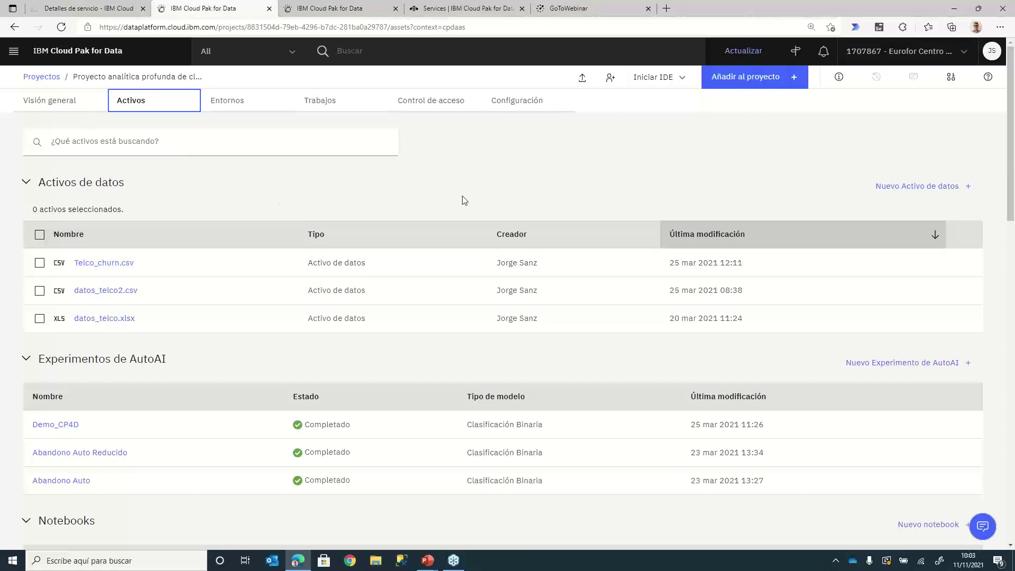
{"action": "scroll", "coordinate": [643, 181], "scroll_direction": "down", "scroll_amount": 1}
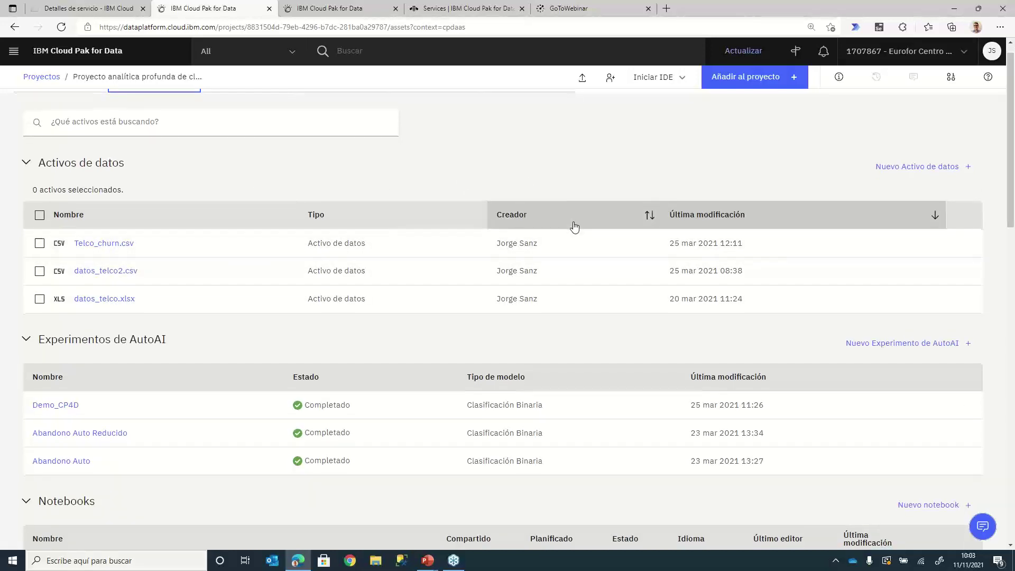
{"action": "scroll", "coordinate": [574, 226], "scroll_direction": "down", "scroll_amount": 2}
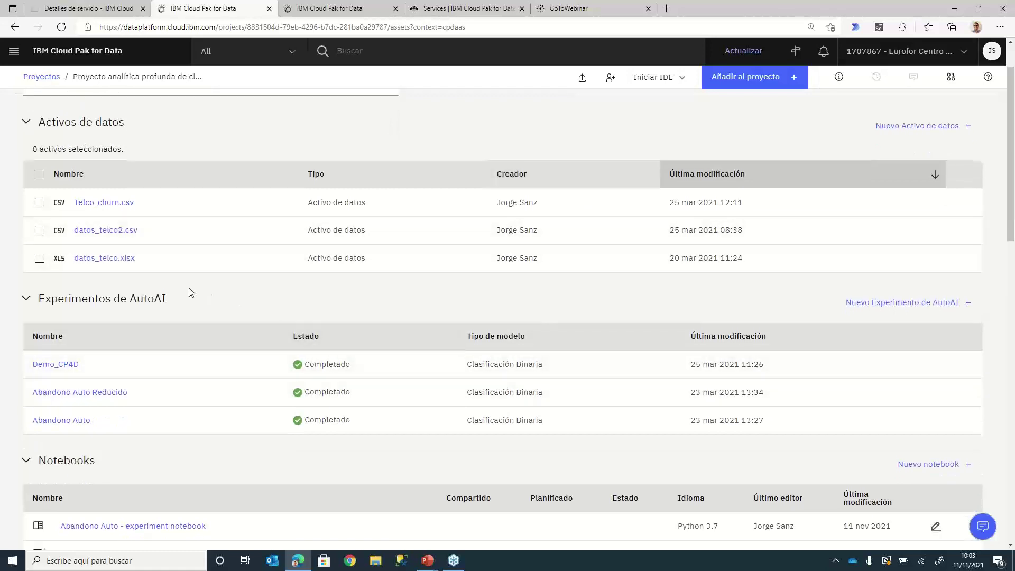
{"action": "scroll", "coordinate": [191, 293], "scroll_direction": "down", "scroll_amount": 1}
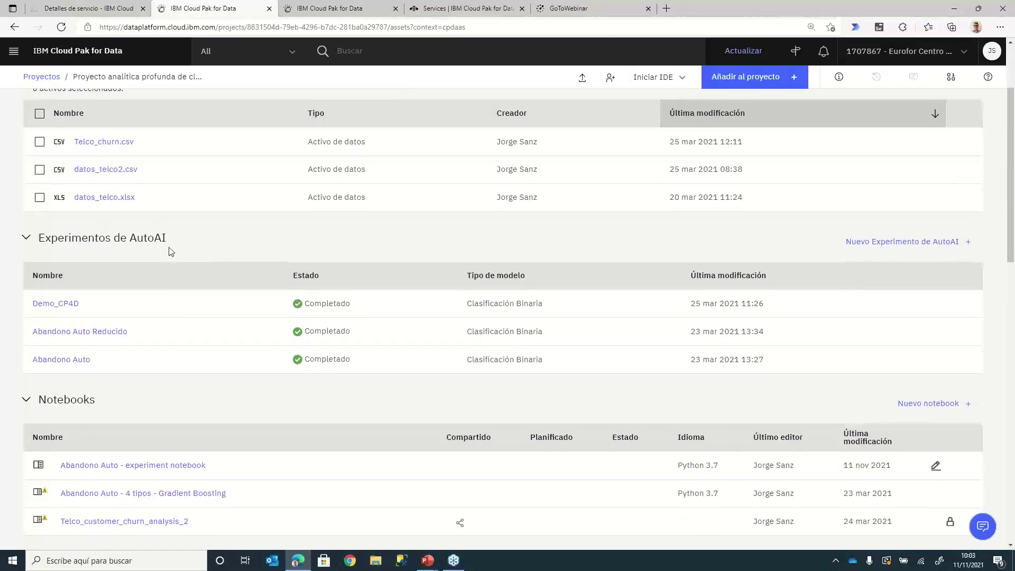
{"action": "scroll", "coordinate": [169, 252], "scroll_direction": "down", "scroll_amount": 5}
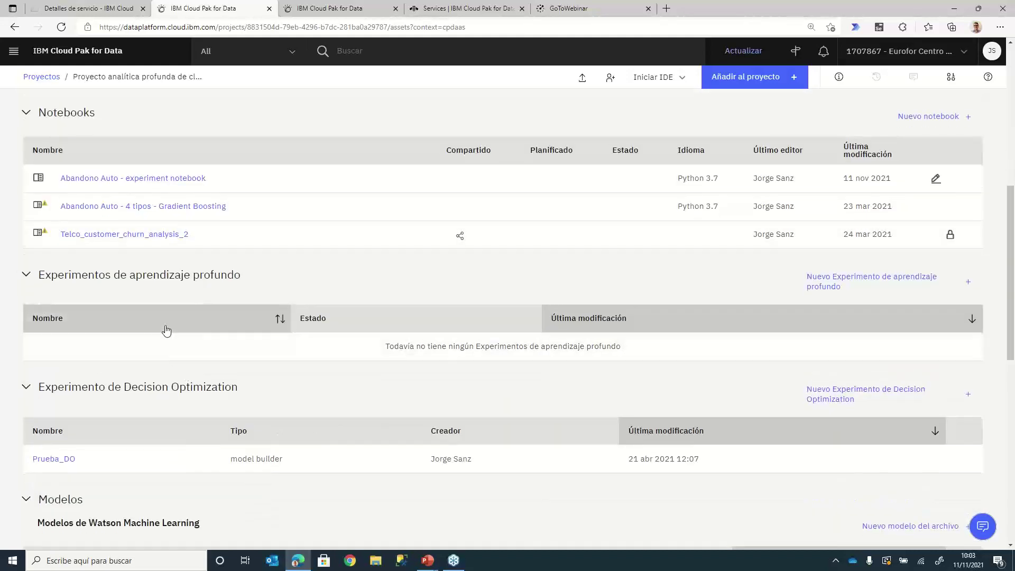
{"action": "scroll", "coordinate": [166, 330], "scroll_direction": "down", "scroll_amount": 2}
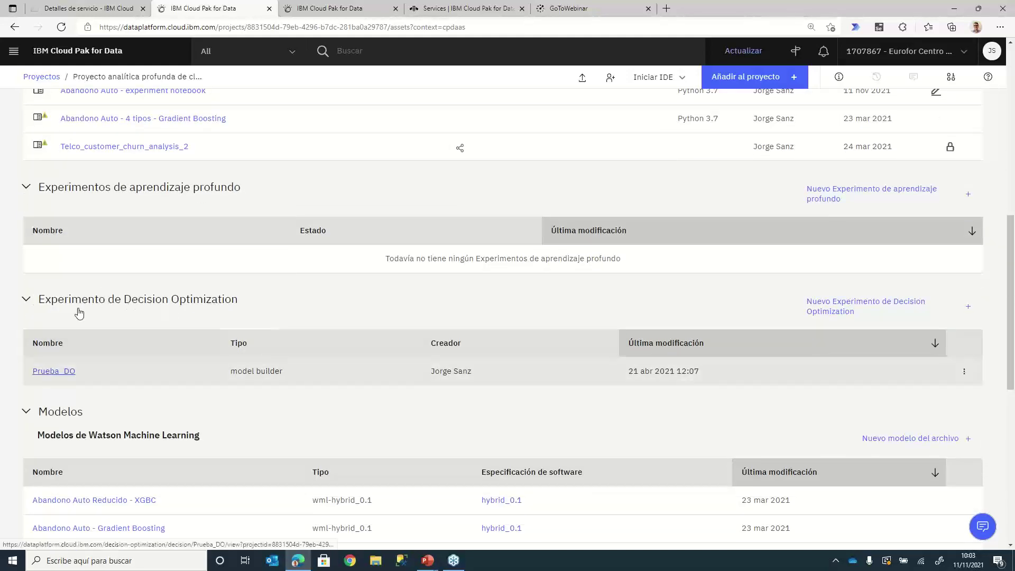
{"action": "scroll", "coordinate": [79, 313], "scroll_direction": "down", "scroll_amount": 2}
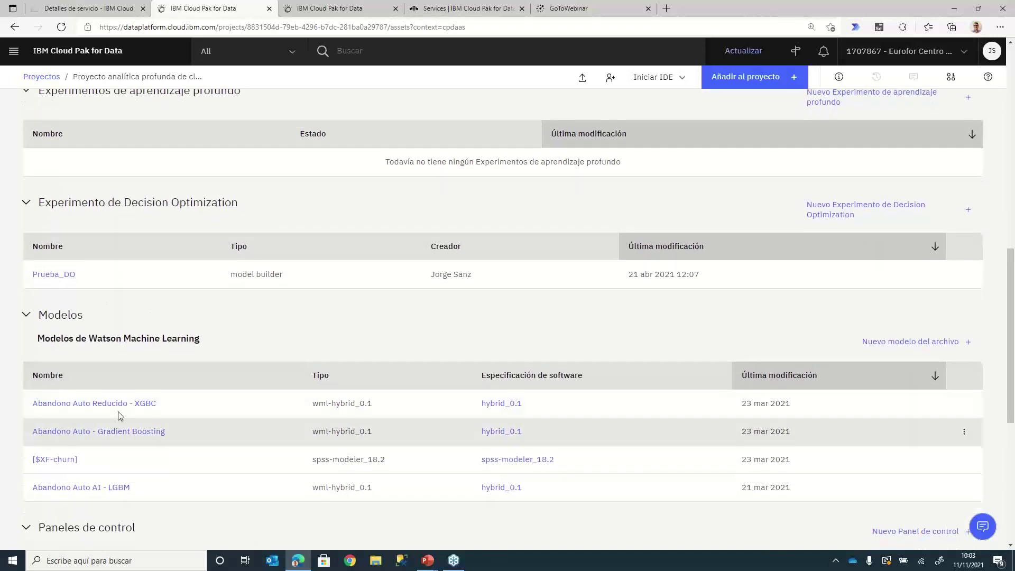
{"action": "scroll", "coordinate": [177, 244], "scroll_direction": "up", "scroll_amount": 2}
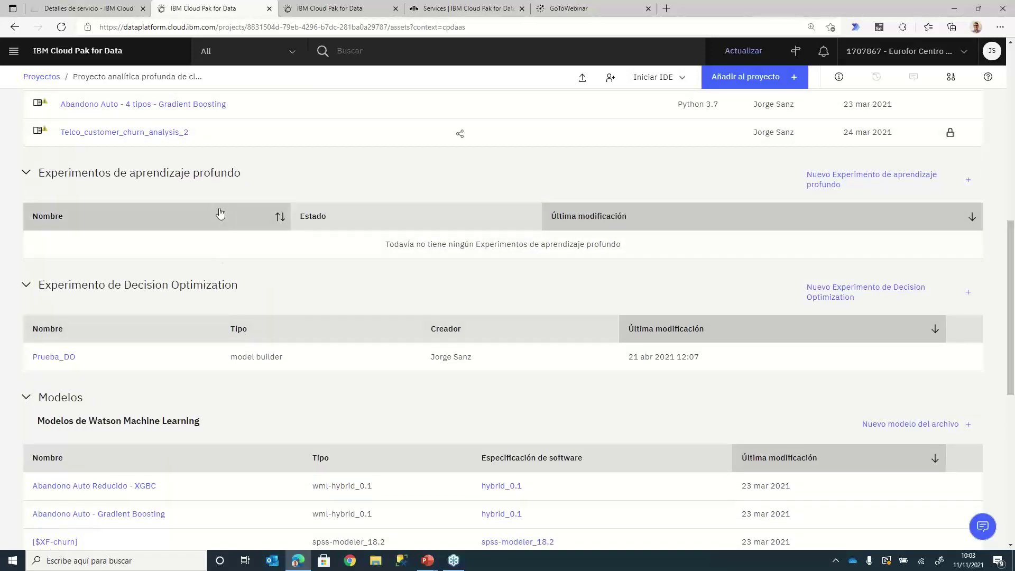
{"action": "scroll", "coordinate": [219, 210], "scroll_direction": "up", "scroll_amount": 2}
{"action": "scroll", "coordinate": [219, 210], "scroll_direction": "down", "scroll_amount": 3}
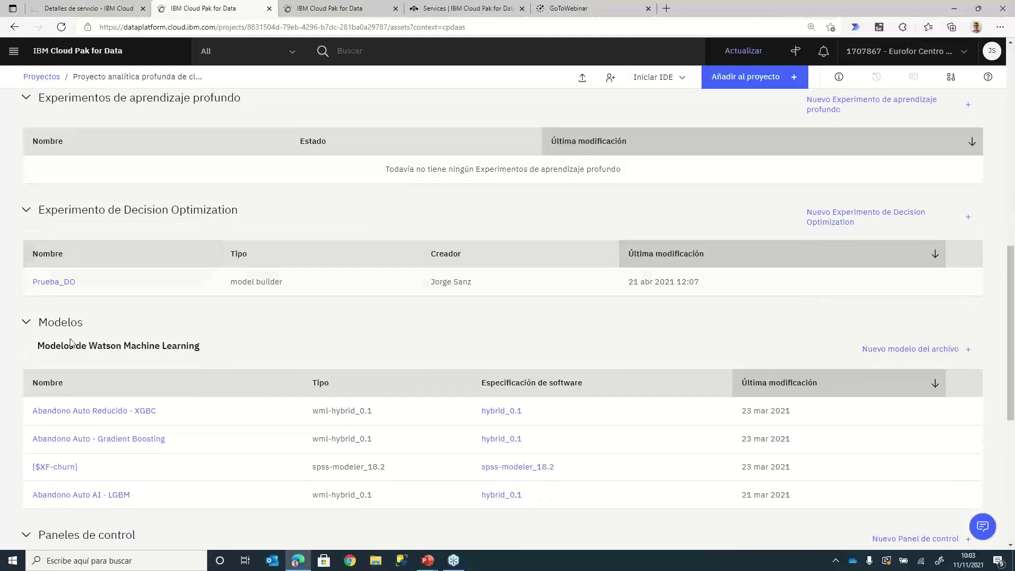
{"action": "scroll", "coordinate": [161, 381], "scroll_direction": "down", "scroll_amount": 2}
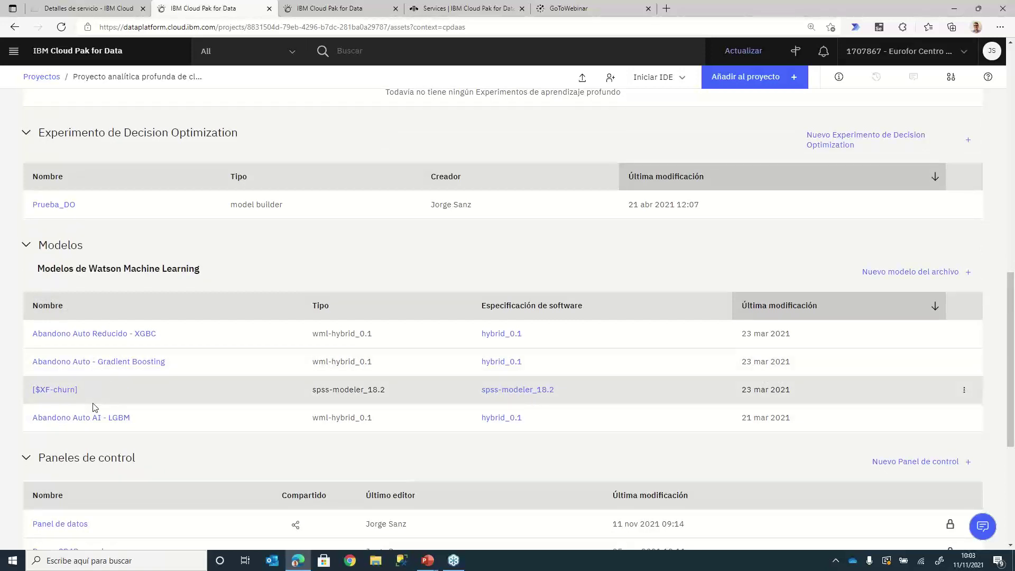
{"action": "scroll", "coordinate": [94, 407], "scroll_direction": "down", "scroll_amount": 2}
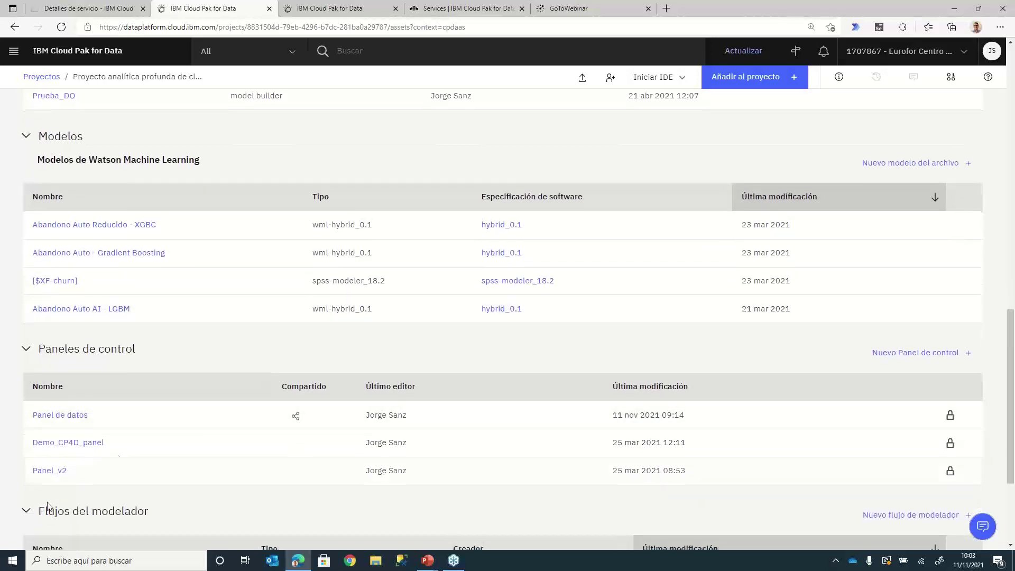
{"action": "scroll", "coordinate": [116, 452], "scroll_direction": "down", "scroll_amount": 3}
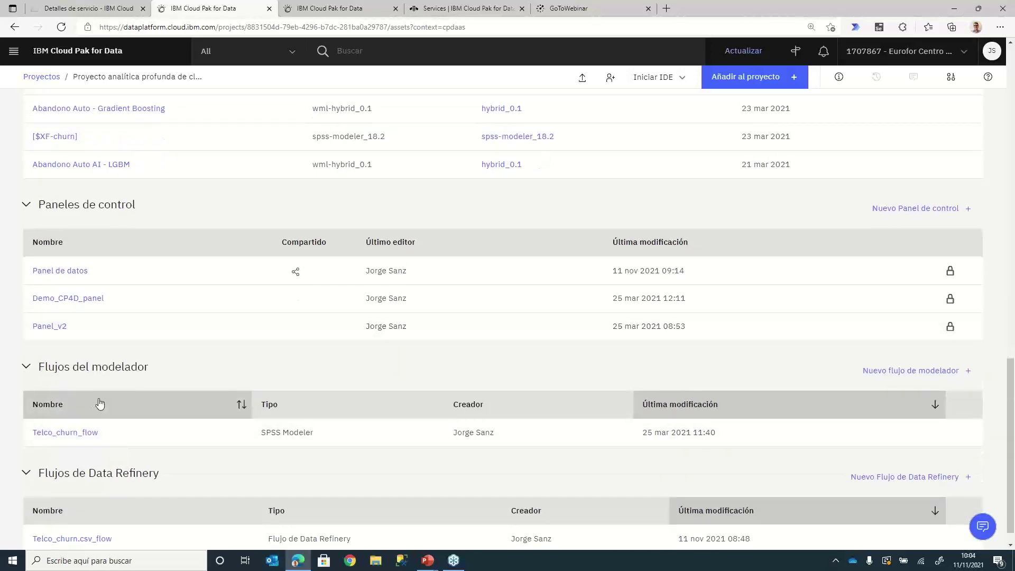
{"action": "scroll", "coordinate": [116, 452], "scroll_direction": "down", "scroll_amount": 1}
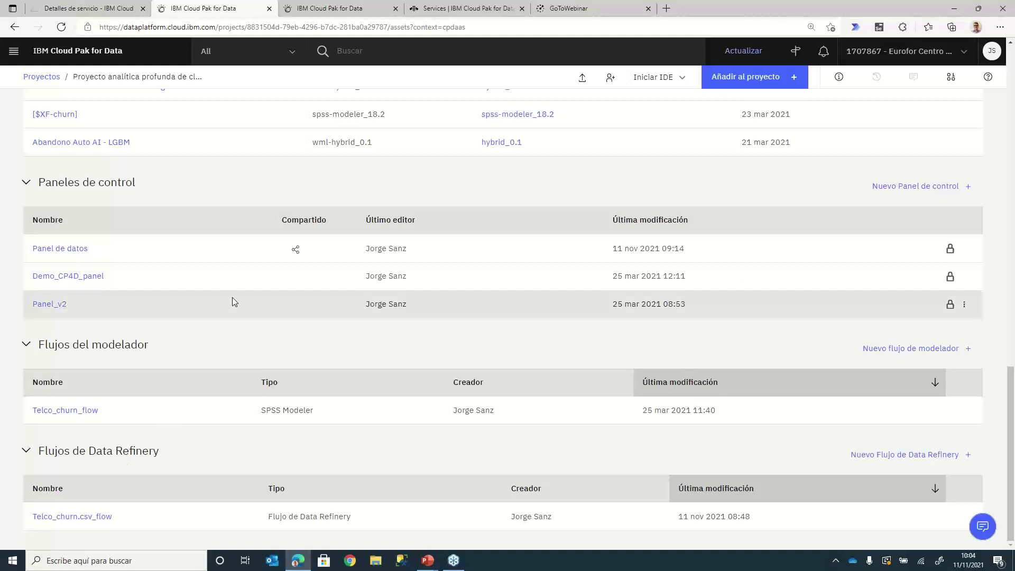
Step: Inspect the asset types that can be added to the project and dismiss the selection without adding one
{"action": "scroll", "coordinate": [233, 300], "scroll_direction": "up", "scroll_amount": 5}
{"action": "scroll", "coordinate": [234, 302], "scroll_direction": "up", "scroll_amount": 5}
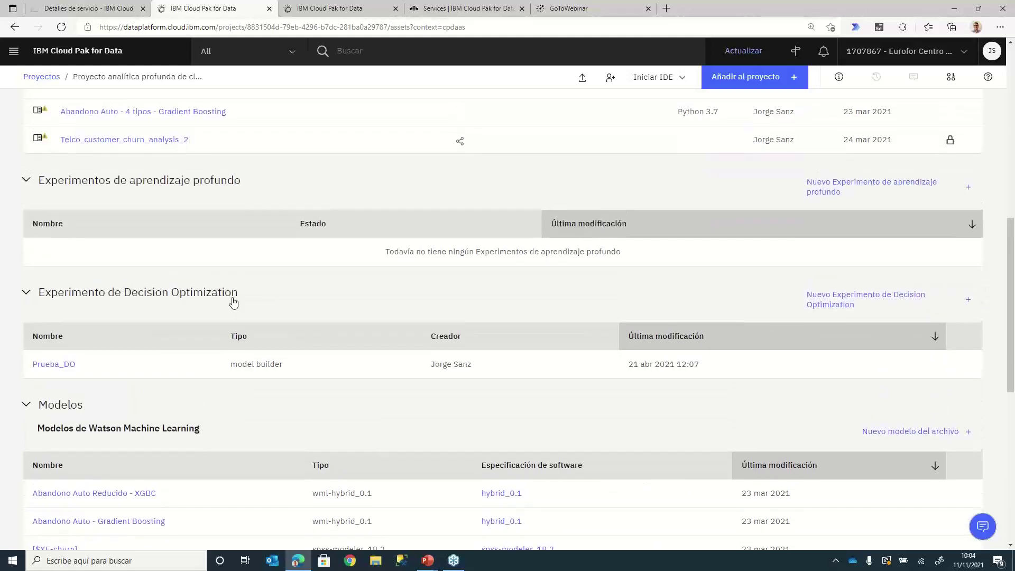
{"action": "scroll", "coordinate": [234, 302], "scroll_direction": "up", "scroll_amount": 1}
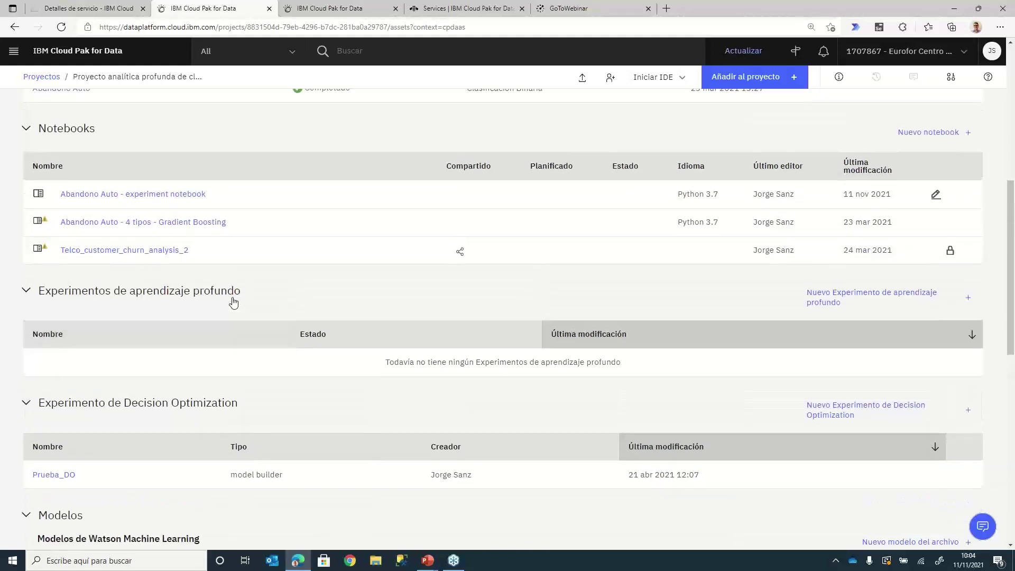
{"action": "scroll", "coordinate": [234, 302], "scroll_direction": "up", "scroll_amount": 3}
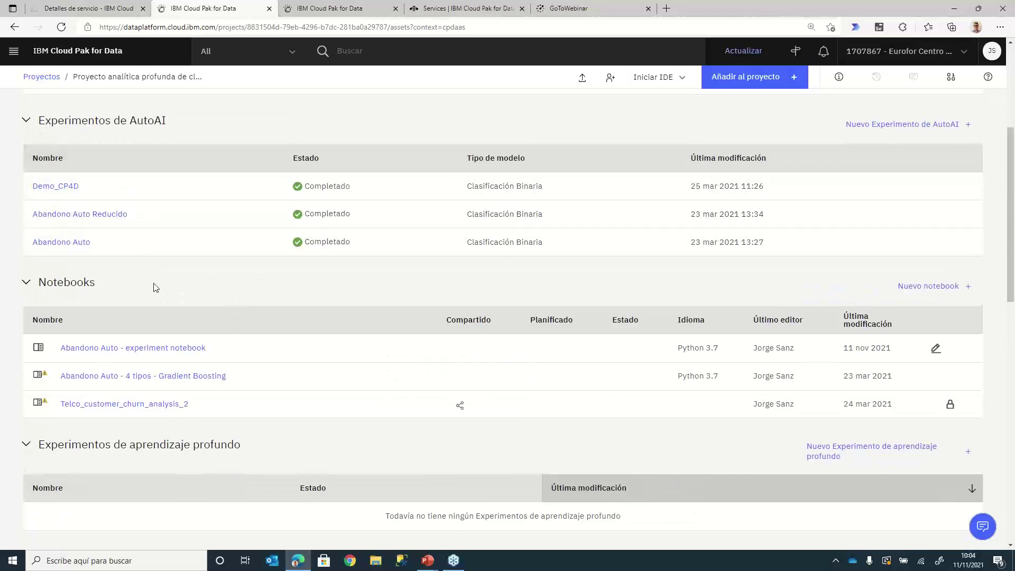
{"action": "scroll", "coordinate": [154, 287], "scroll_direction": "up", "scroll_amount": 4}
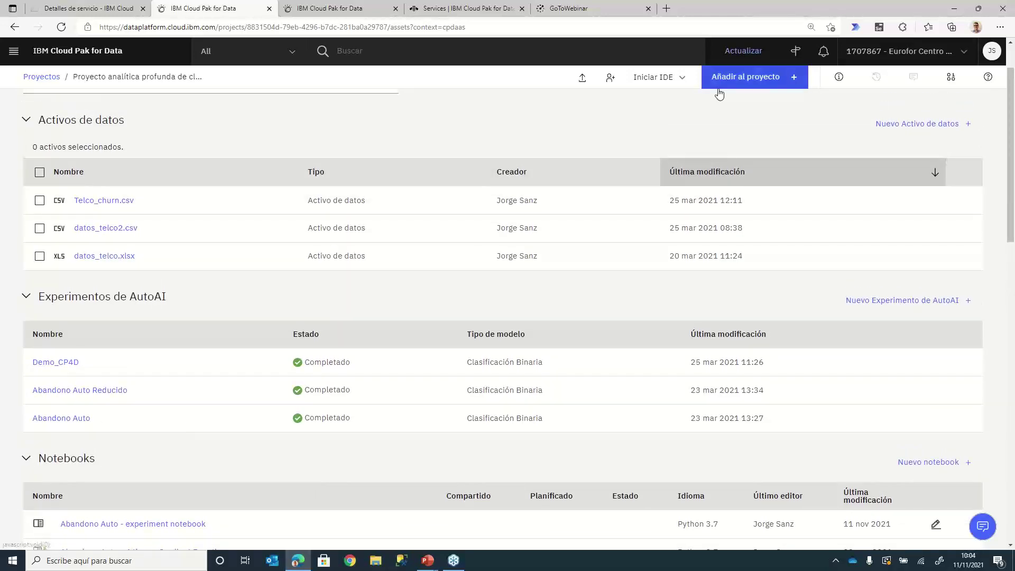
{"action": "left_click", "coordinate": [797, 77]}
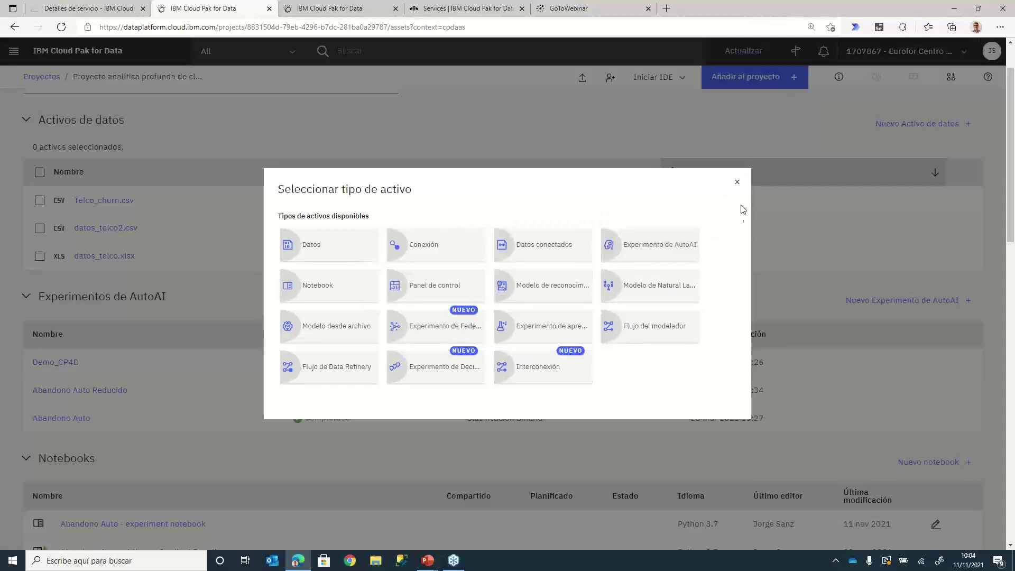
{"action": "left_click", "coordinate": [737, 182]}
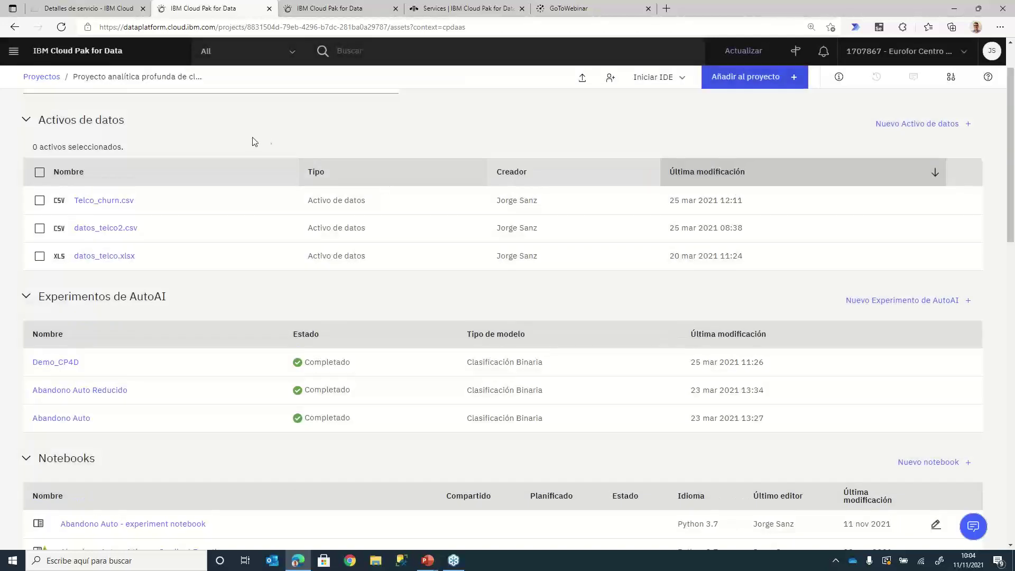
Step: Preview the rows of the Telco_churn.csv data asset and return to the project's asset list
{"action": "left_click", "coordinate": [117, 203]}
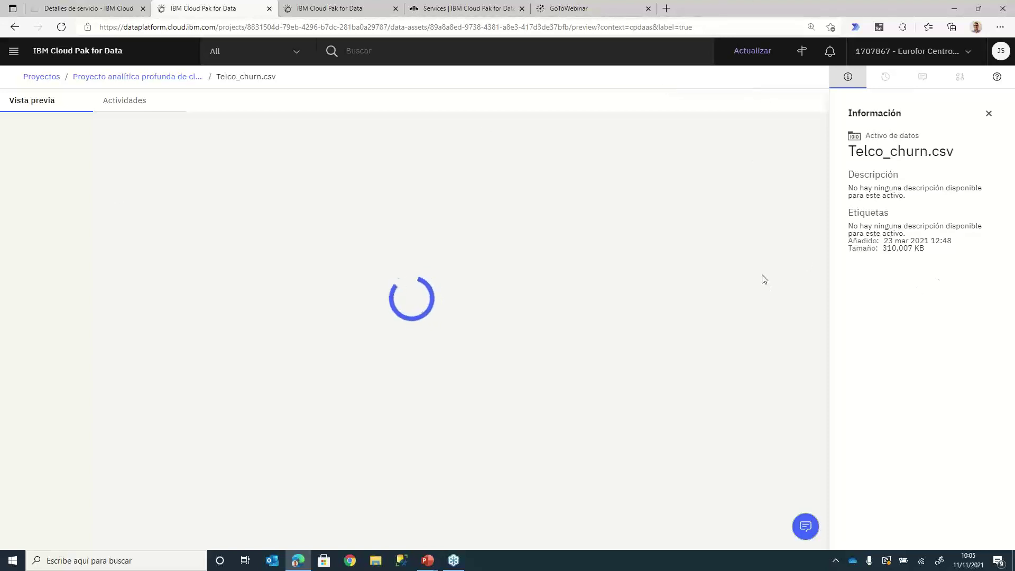
{"action": "scroll", "coordinate": [452, 286], "scroll_direction": "down", "scroll_amount": 3}
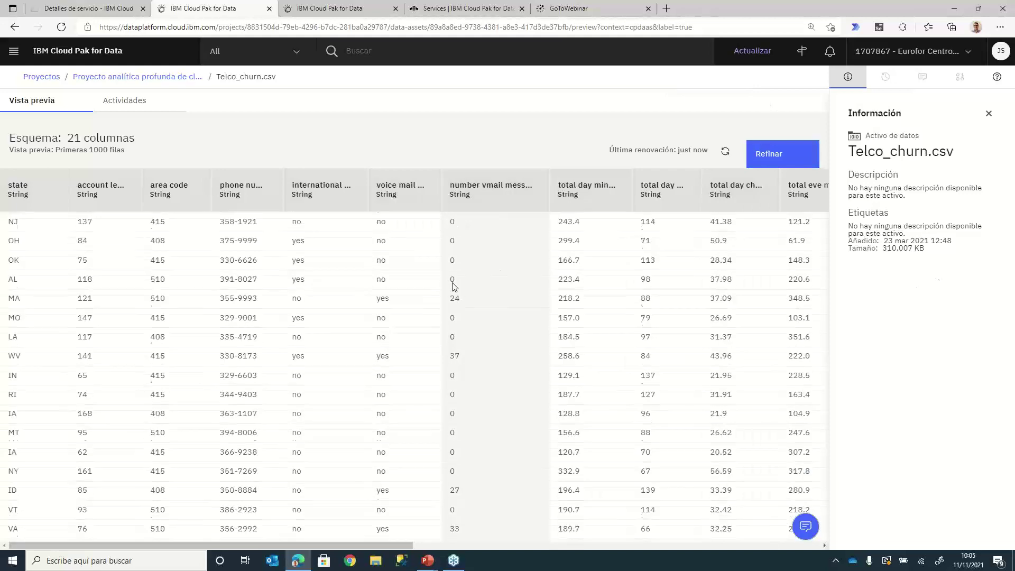
{"action": "scroll", "coordinate": [452, 286], "scroll_direction": "down", "scroll_amount": 10}
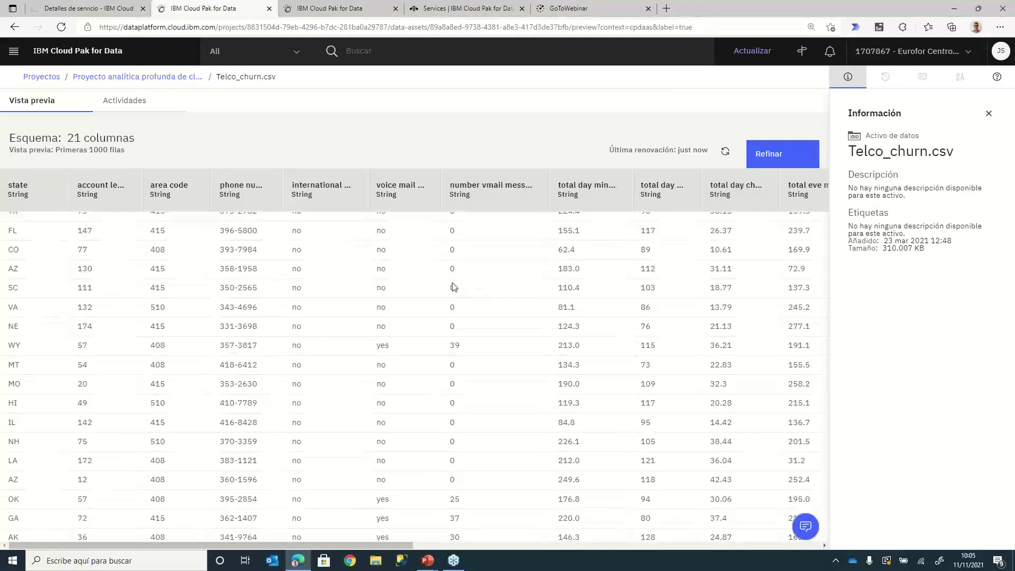
{"action": "scroll", "coordinate": [451, 286], "scroll_direction": "up", "scroll_amount": 15}
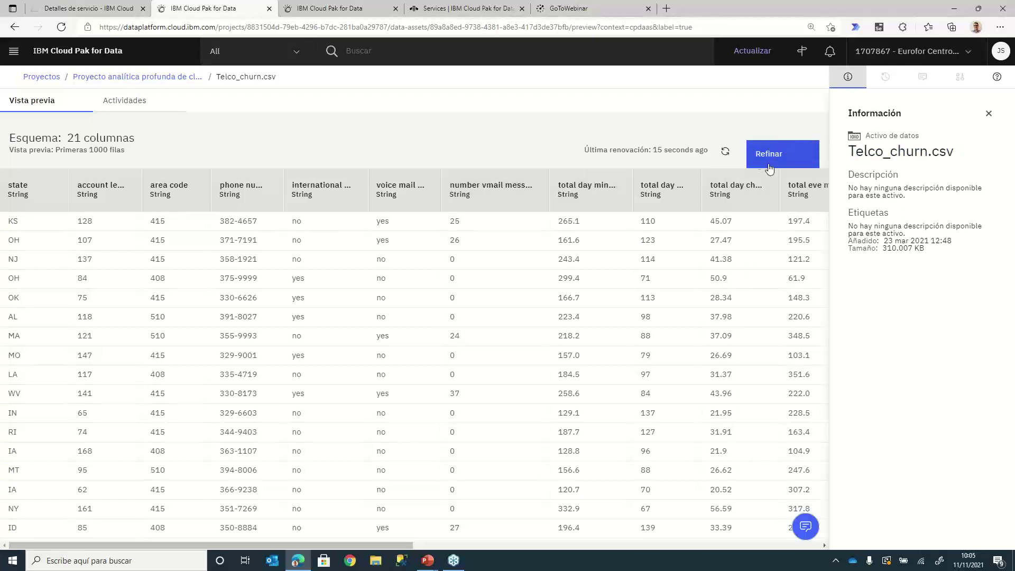
{"action": "left_click", "coordinate": [167, 78]}
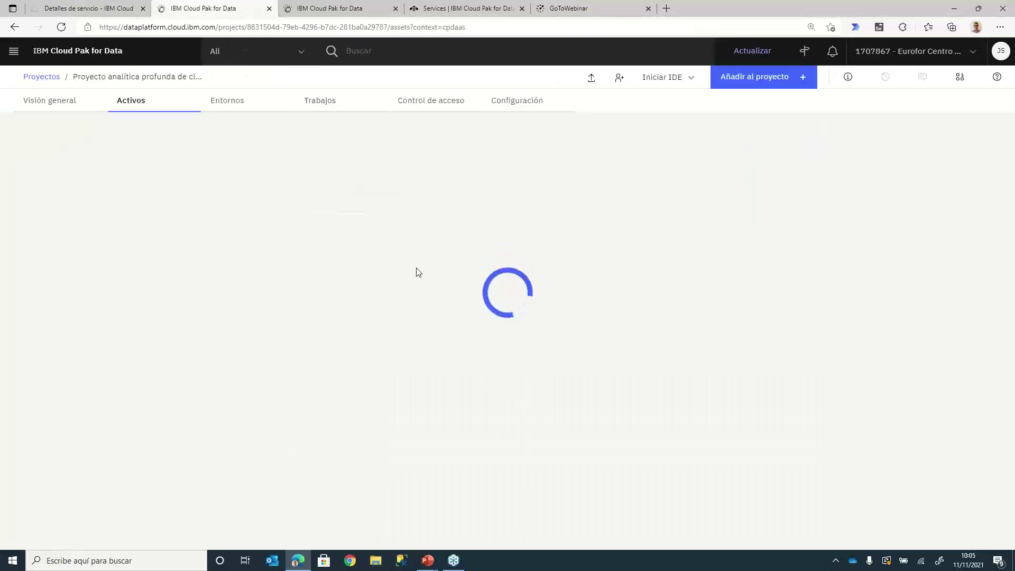
Step: Open the Telco_churn.csv_flow Data Refinery flow, inspect its options for saving and creating or viewing jobs, and dismiss them
{"action": "scroll", "coordinate": [417, 272], "scroll_direction": "down", "scroll_amount": 15}
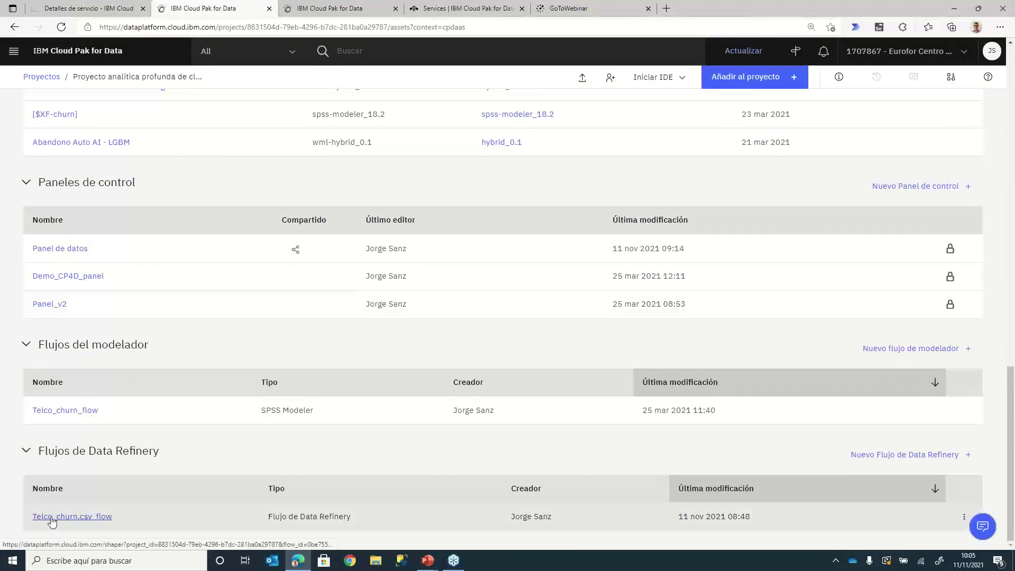
{"action": "left_click", "coordinate": [66, 516]}
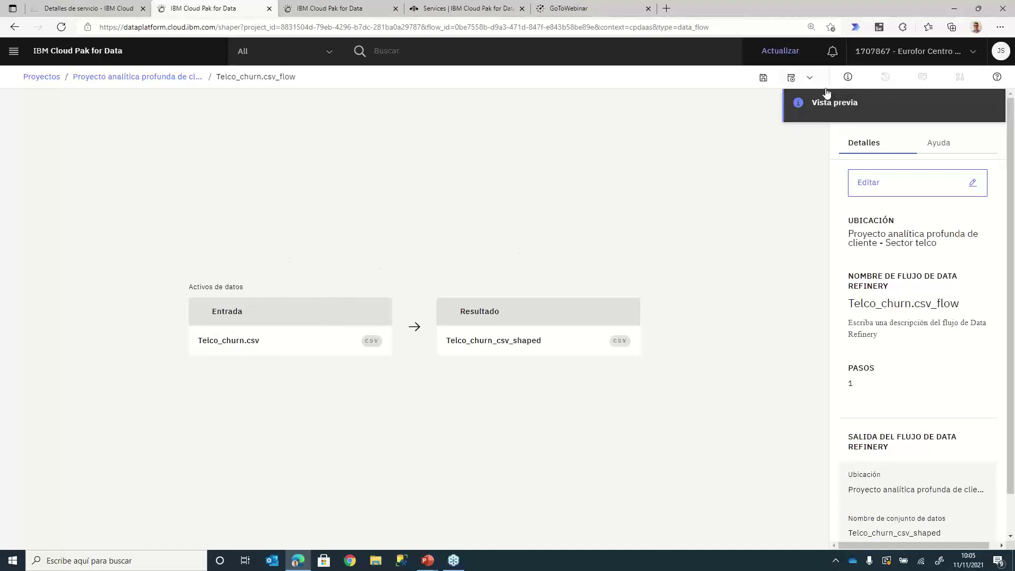
{"action": "left_click", "coordinate": [809, 78]}
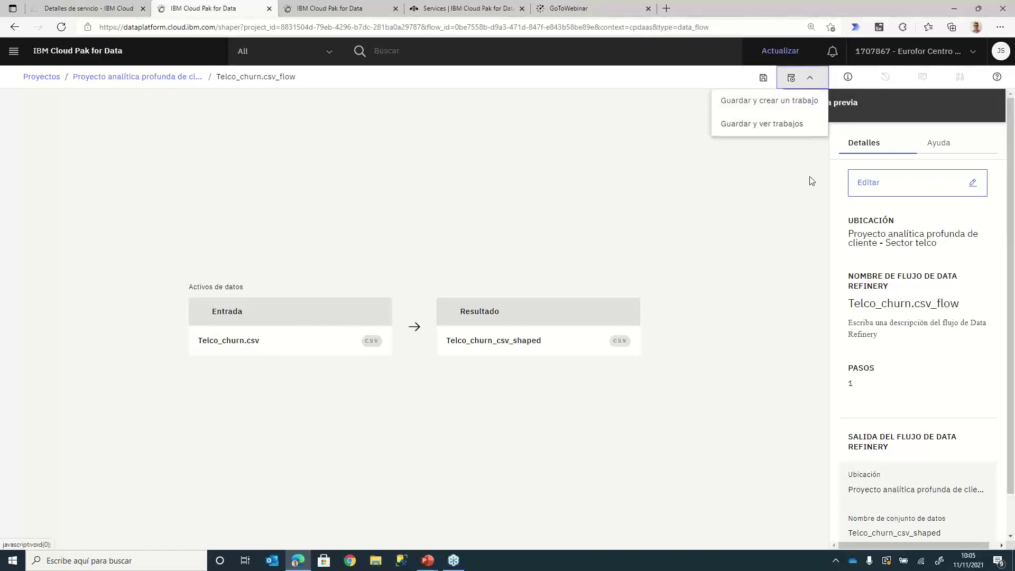
{"action": "left_click", "coordinate": [818, 211]}
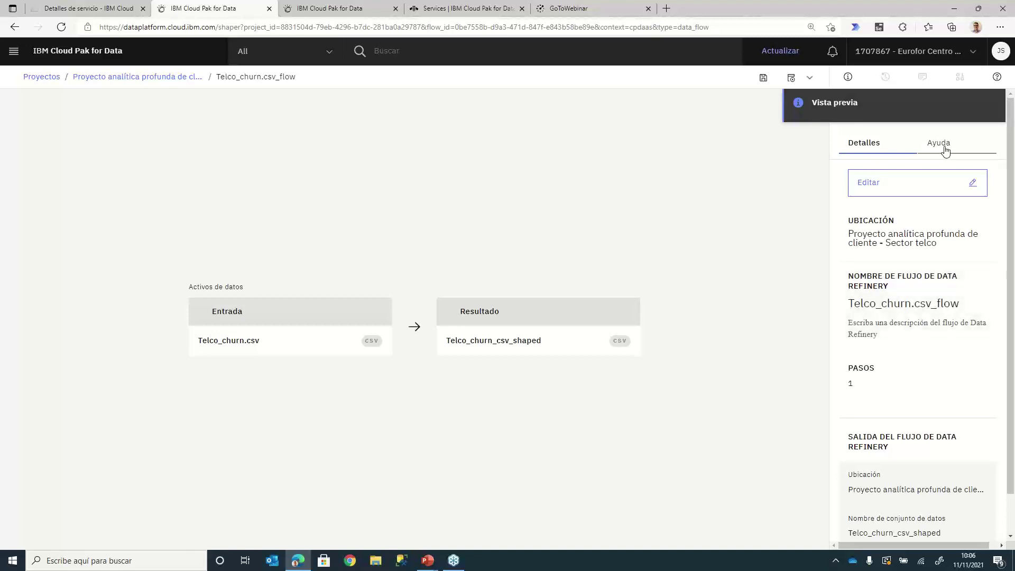
Step: Review the Data Refinery flow's editable details and output dataset settings without changing them, and return to the project's assets
{"action": "left_click", "coordinate": [931, 181]}
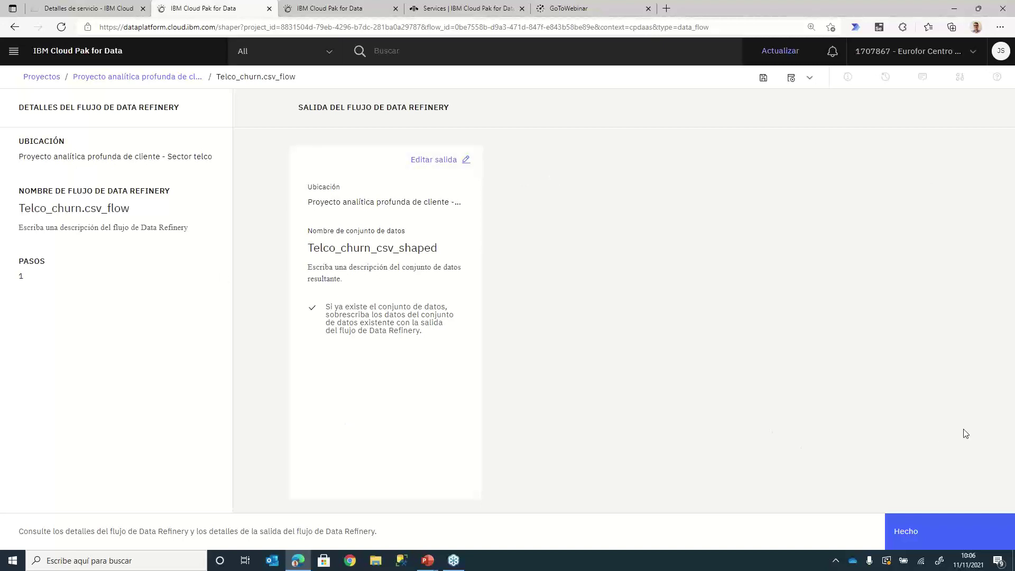
{"action": "left_click", "coordinate": [982, 515]}
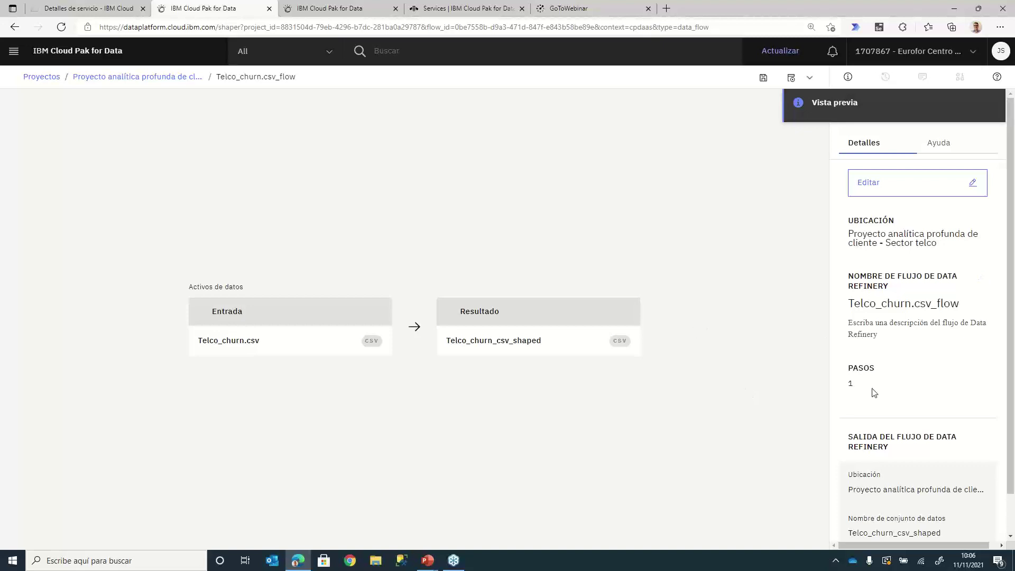
{"action": "scroll", "coordinate": [872, 391], "scroll_direction": "down", "scroll_amount": 1}
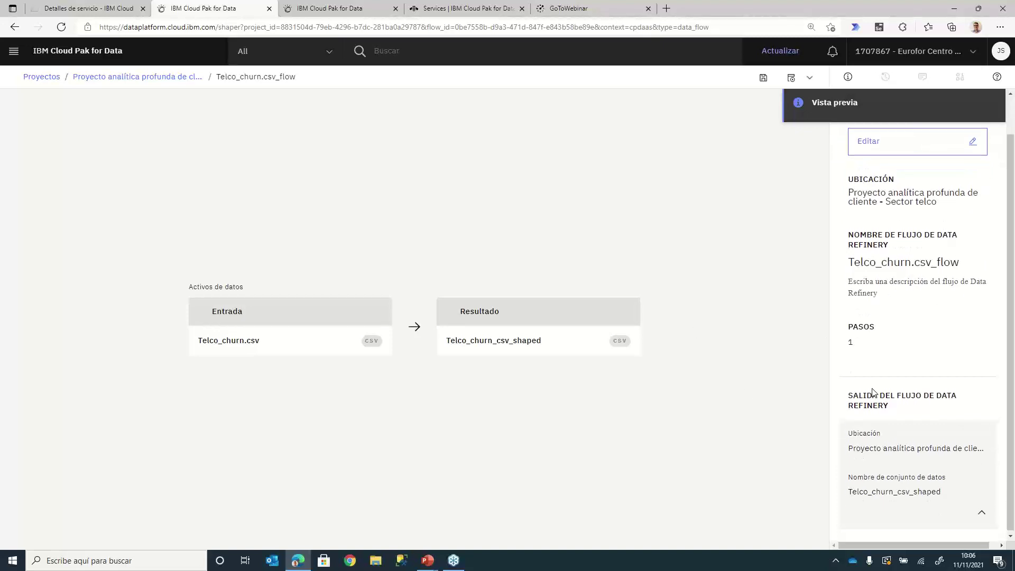
{"action": "scroll", "coordinate": [872, 392], "scroll_direction": "up", "scroll_amount": 1}
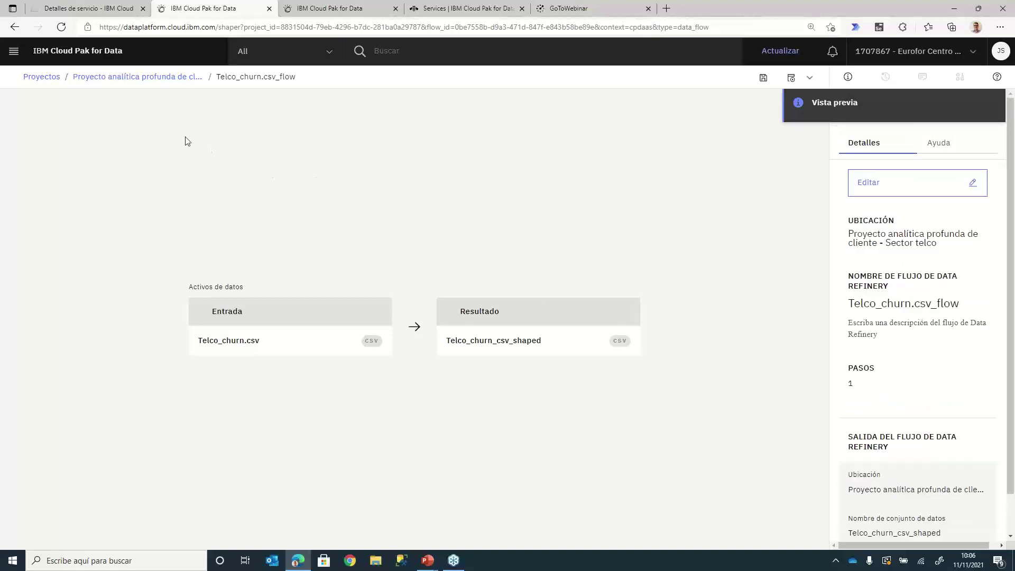
{"action": "left_click", "coordinate": [154, 78]}
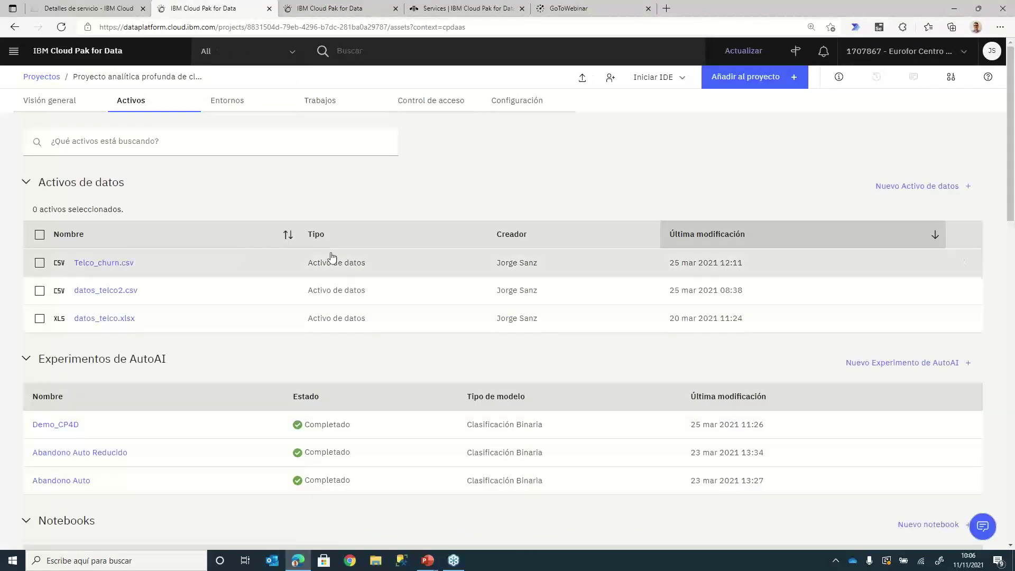
Step: Open the Abandono Auto Reducido AutoAI experiment and examine its relationship map around the datos_telco2.csv source
{"action": "scroll", "coordinate": [351, 263], "scroll_direction": "down", "scroll_amount": 1}
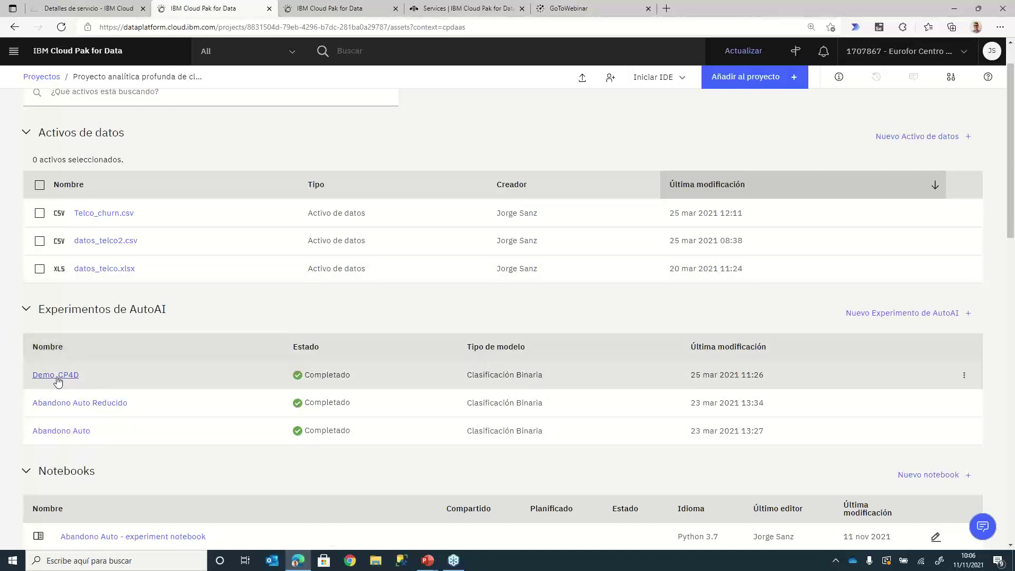
{"action": "left_click", "coordinate": [82, 404]}
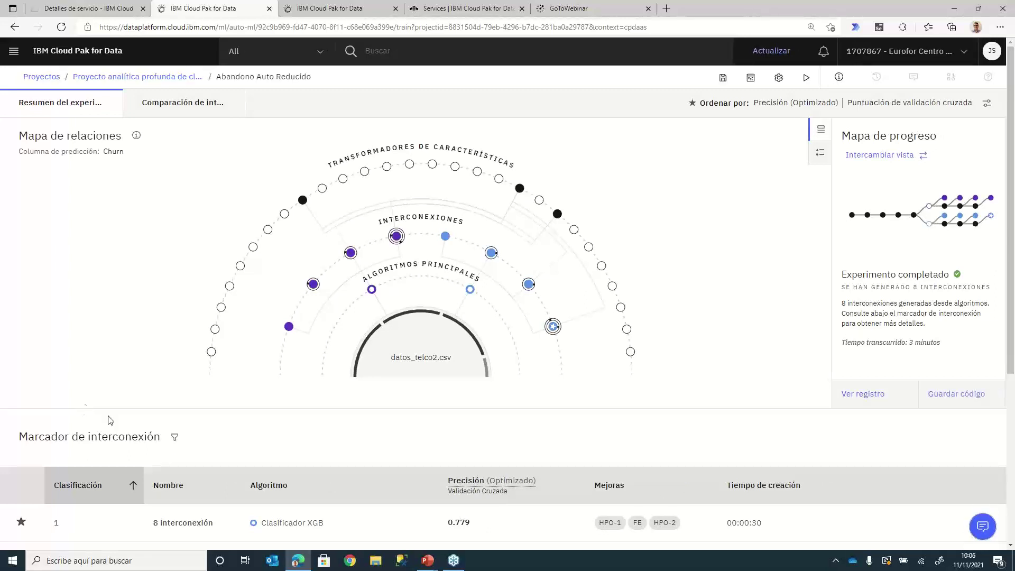
{"action": "mouse_move", "coordinate": [423, 364]}
Step: Compare the experiment's ranked pipelines by algorithm, accuracy and enhancements, and return to the project's assets
{"action": "scroll", "coordinate": [664, 334], "scroll_direction": "down", "scroll_amount": 2}
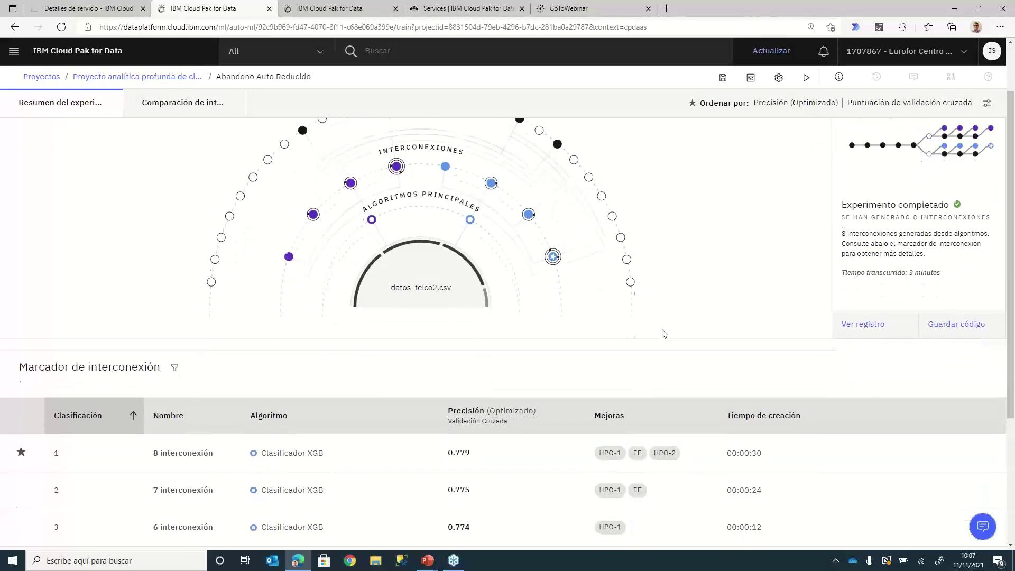
{"action": "scroll", "coordinate": [664, 334], "scroll_direction": "down", "scroll_amount": 1}
{"action": "scroll", "coordinate": [664, 334], "scroll_direction": "down", "scroll_amount": 3}
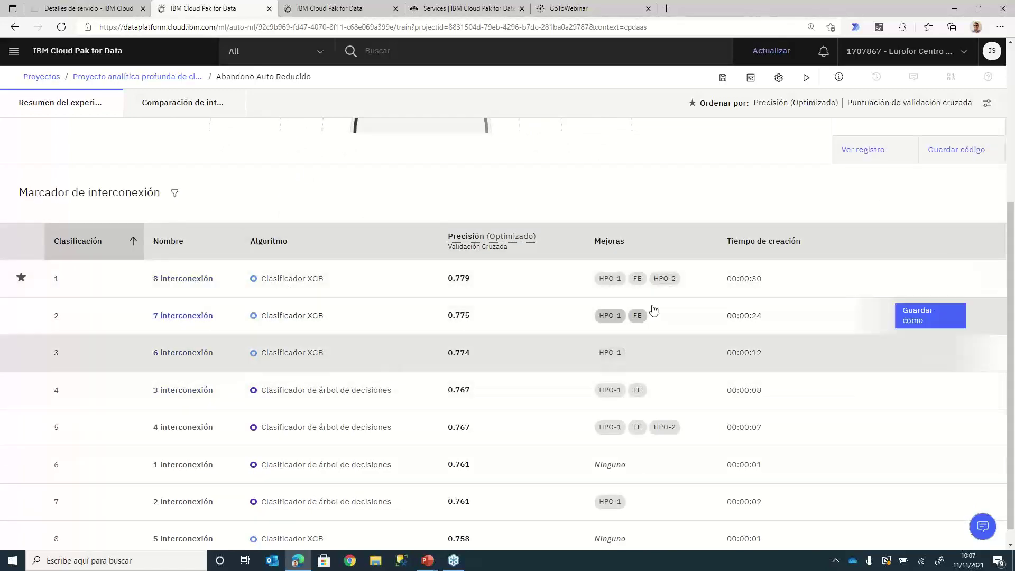
{"action": "mouse_move", "coordinate": [669, 282]}
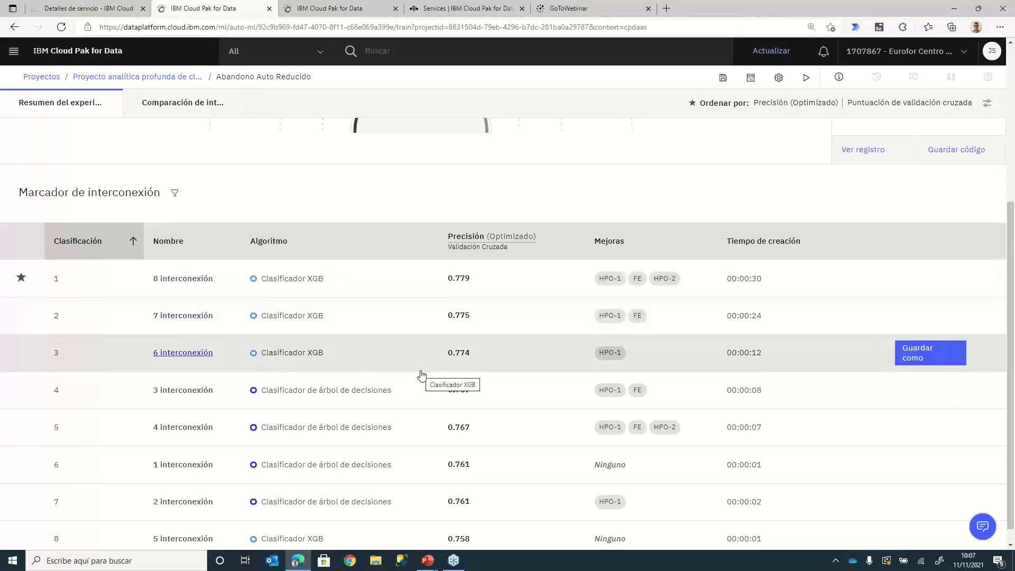
{"action": "scroll", "coordinate": [431, 369], "scroll_direction": "down", "scroll_amount": 1}
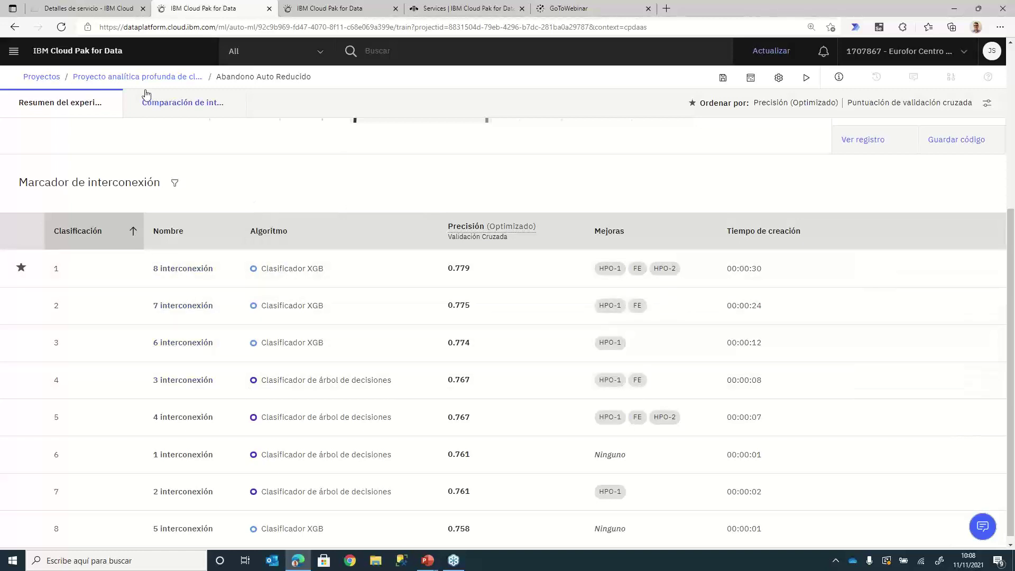
{"action": "left_click", "coordinate": [165, 78]}
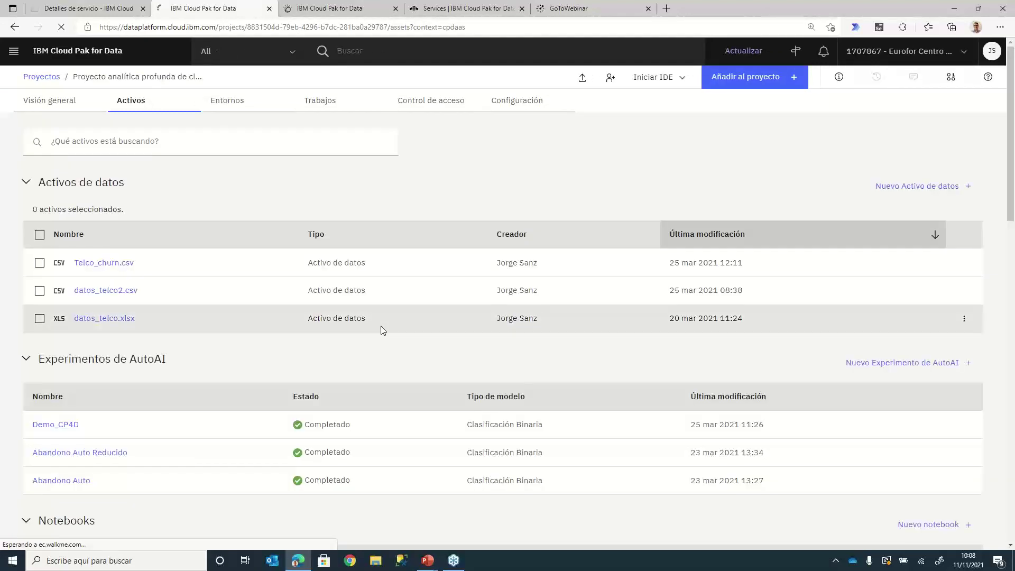
Step: Open the Abandono Auto - experiment notebook and read its goals, contents and package installation section
{"action": "scroll", "coordinate": [383, 330], "scroll_direction": "down", "scroll_amount": 5}
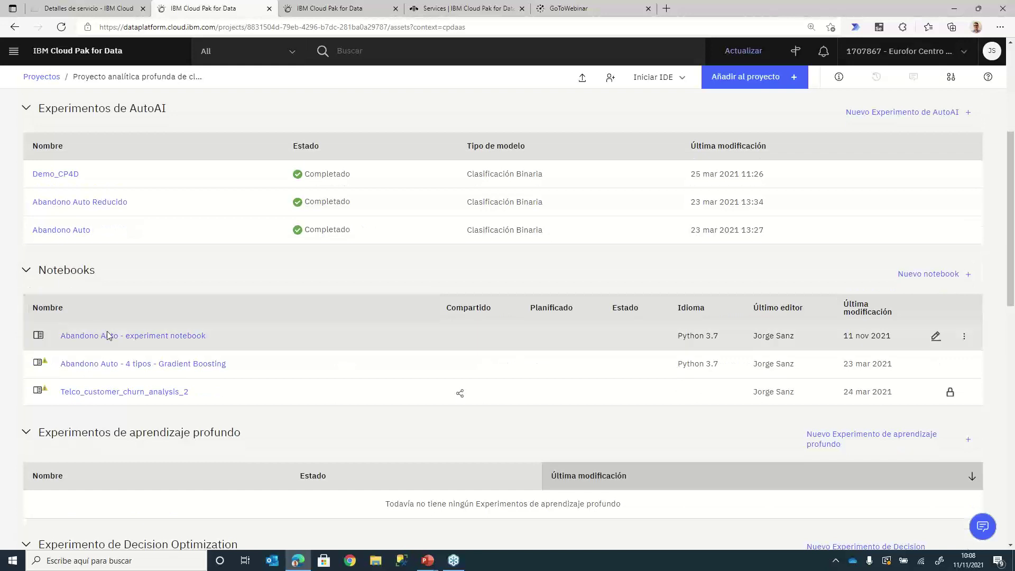
{"action": "left_click", "coordinate": [111, 341]}
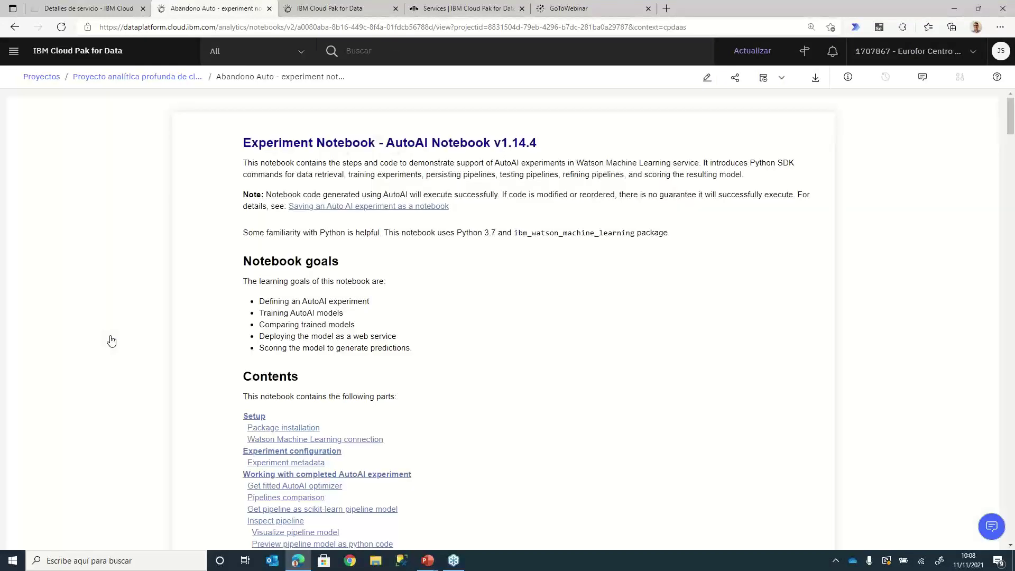
{"action": "scroll", "coordinate": [387, 380], "scroll_direction": "down", "scroll_amount": 6}
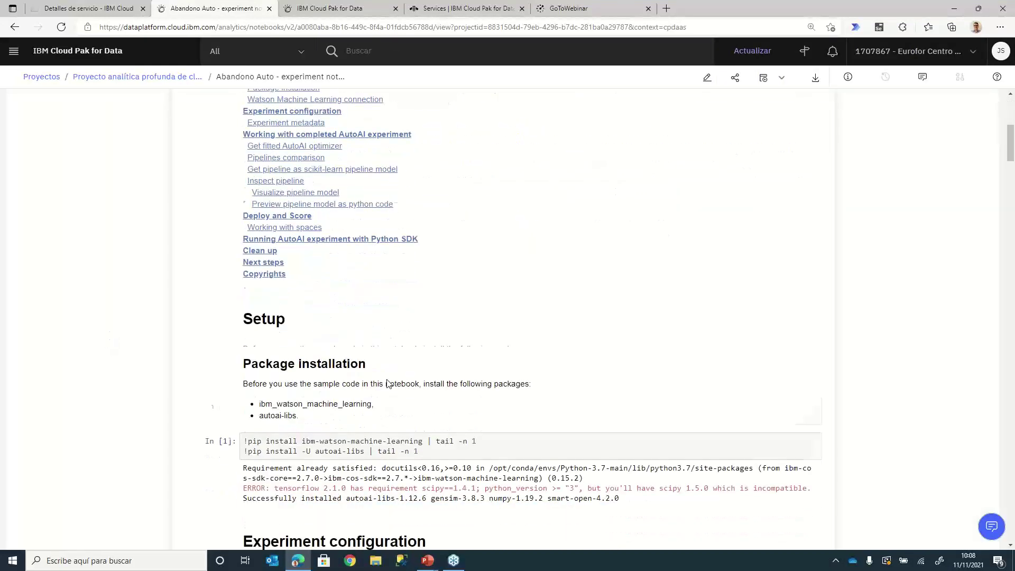
{"action": "scroll", "coordinate": [386, 381], "scroll_direction": "down", "scroll_amount": 1}
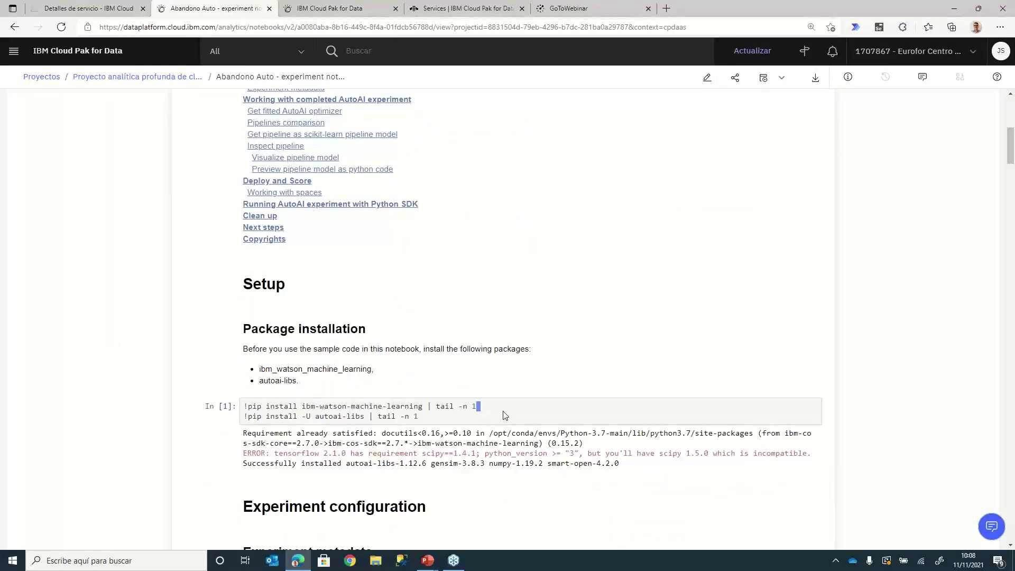
Step: Open the notebook in edit mode, look through its setup and experiment metadata cells, and leave it for the project's assets
{"action": "left_click", "coordinate": [706, 79]}
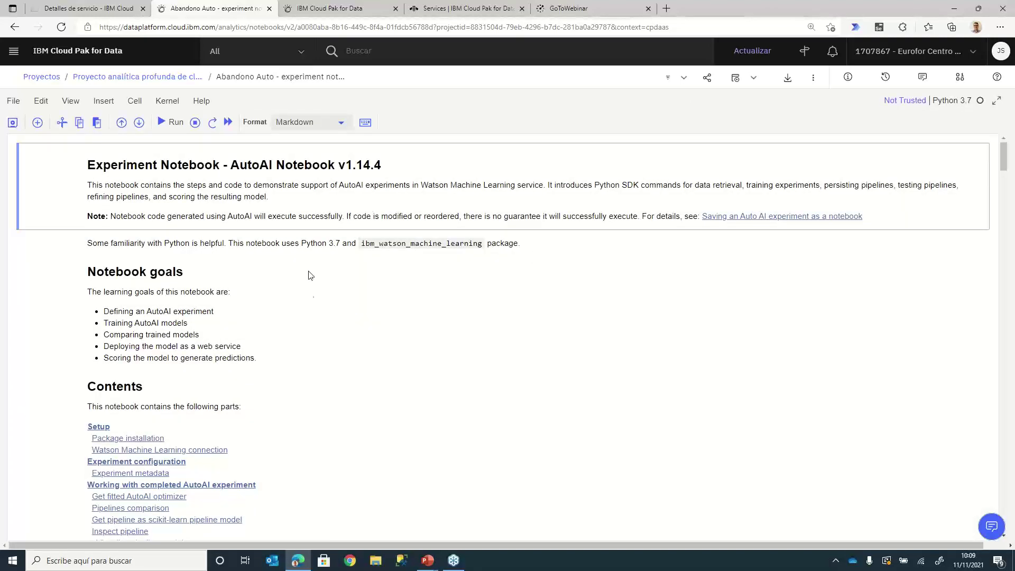
{"action": "scroll", "coordinate": [358, 344], "scroll_direction": "down", "scroll_amount": 9}
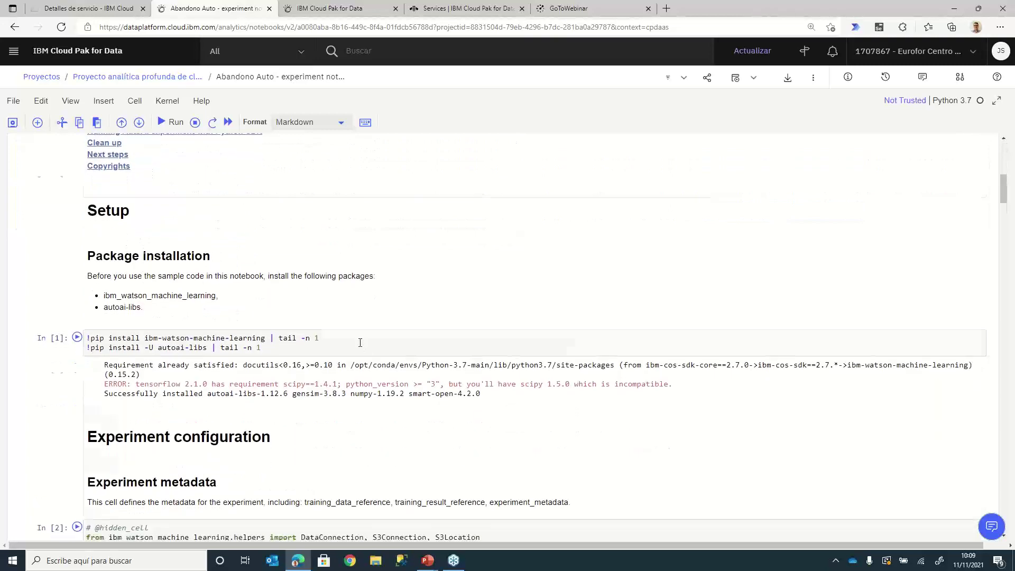
{"action": "scroll", "coordinate": [360, 342], "scroll_direction": "down", "scroll_amount": 9}
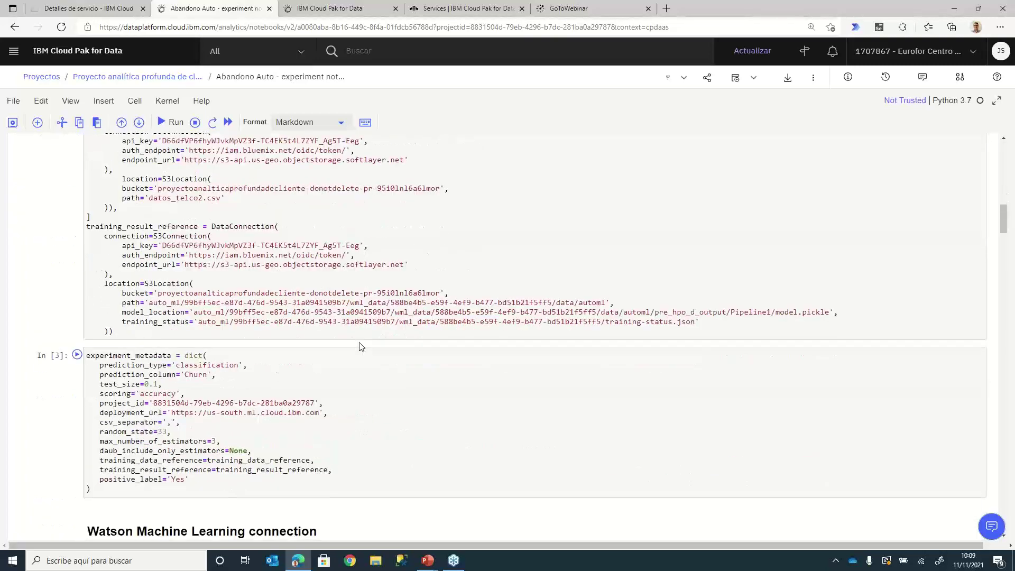
{"action": "scroll", "coordinate": [359, 346], "scroll_direction": "up", "scroll_amount": 18}
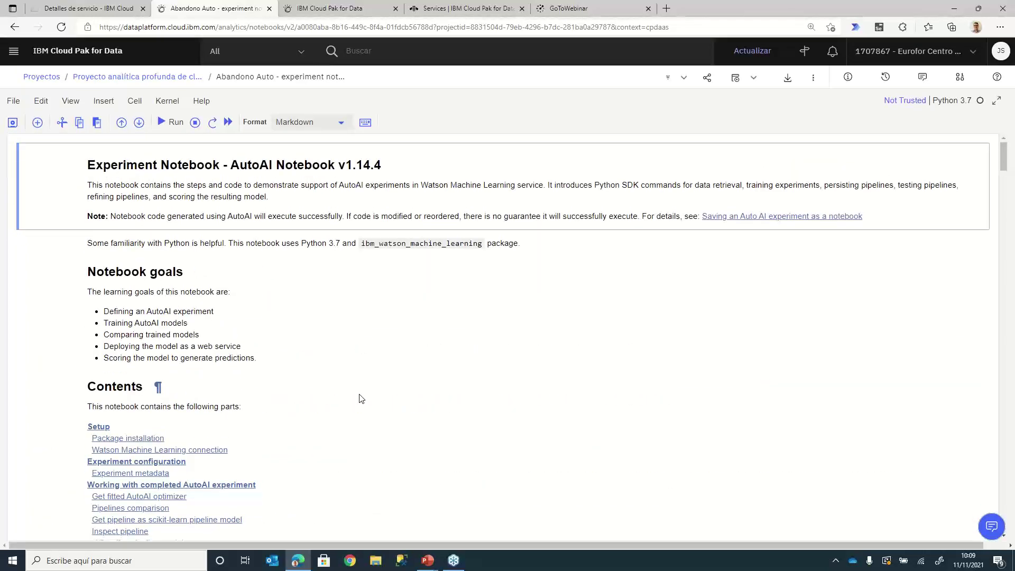
{"action": "left_click", "coordinate": [171, 81]}
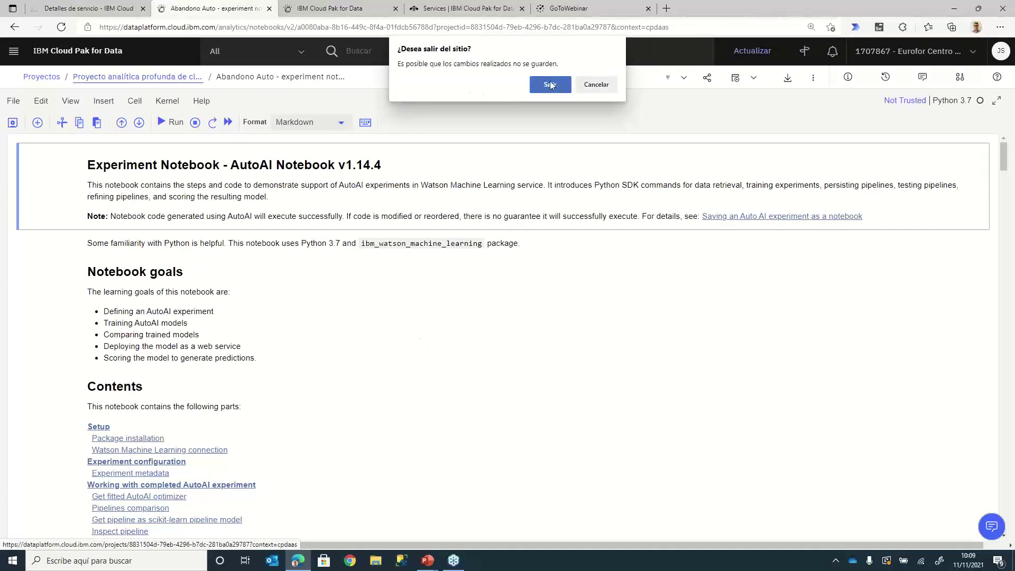
{"action": "left_click", "coordinate": [538, 85]}
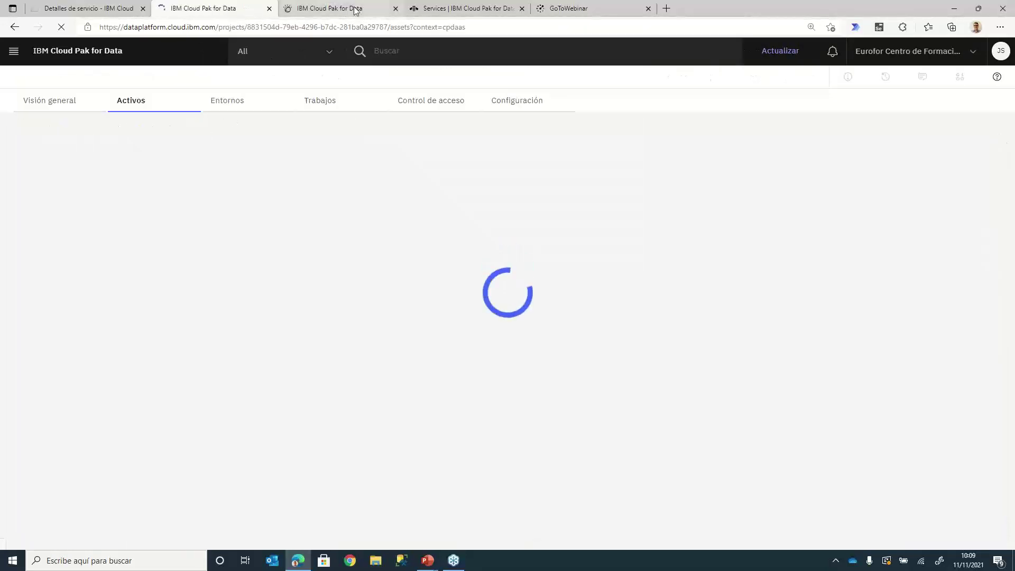
Step: Switch to the open Telco_churn_flow modeler flow and examine the import and record operation nodes in its palette
{"action": "left_click", "coordinate": [355, 9]}
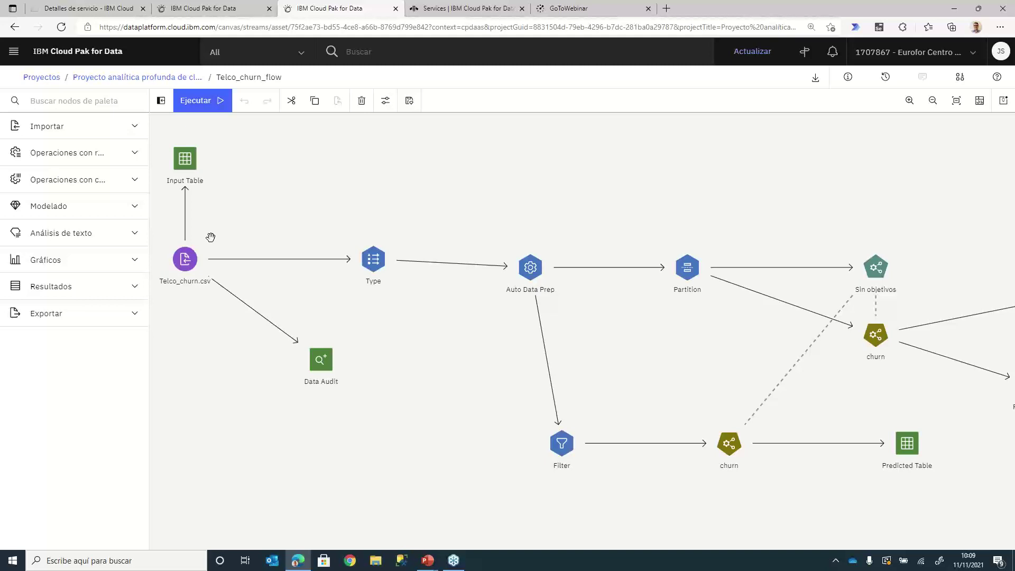
{"action": "left_click", "coordinate": [130, 131]}
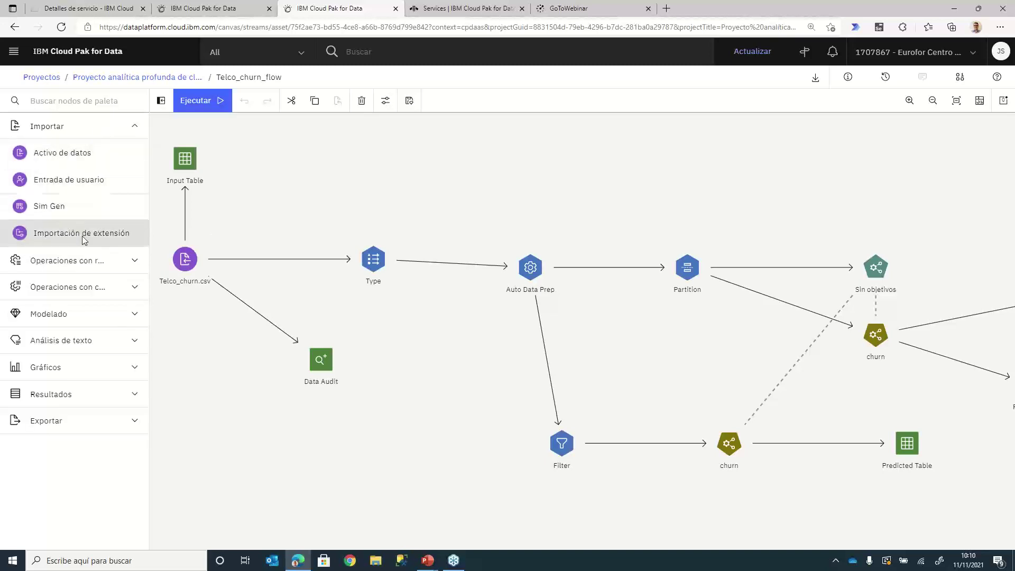
{"action": "left_click", "coordinate": [133, 262]}
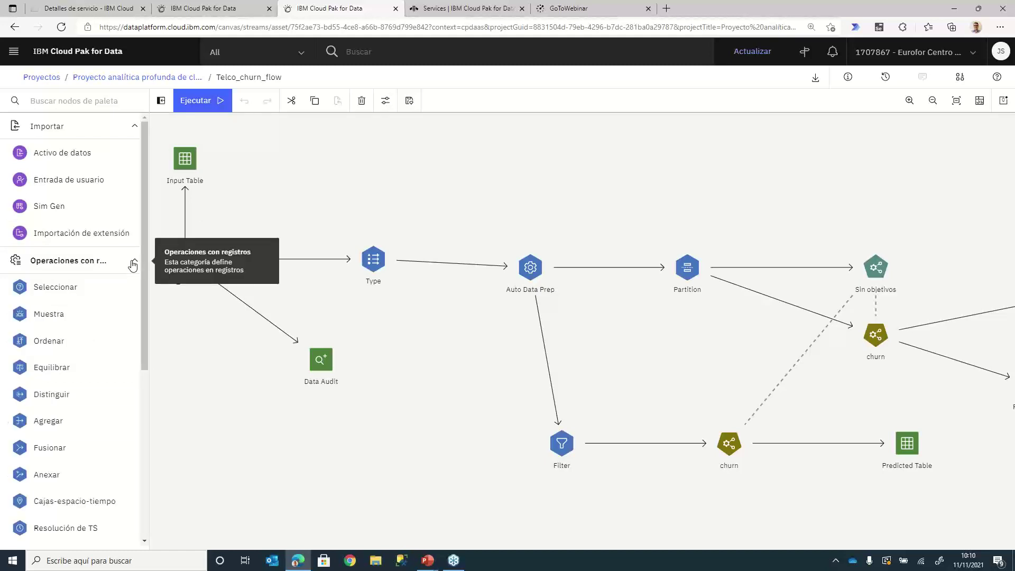
{"action": "scroll", "coordinate": [93, 372], "scroll_direction": "down", "scroll_amount": 3}
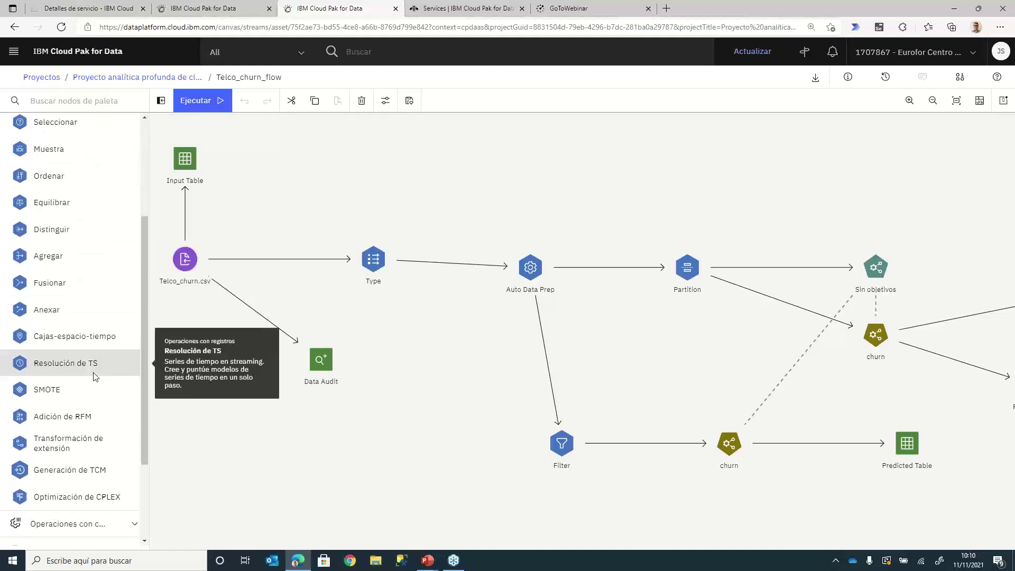
{"action": "scroll", "coordinate": [95, 376], "scroll_direction": "down", "scroll_amount": 2}
{"action": "scroll", "coordinate": [95, 376], "scroll_direction": "up", "scroll_amount": 3}
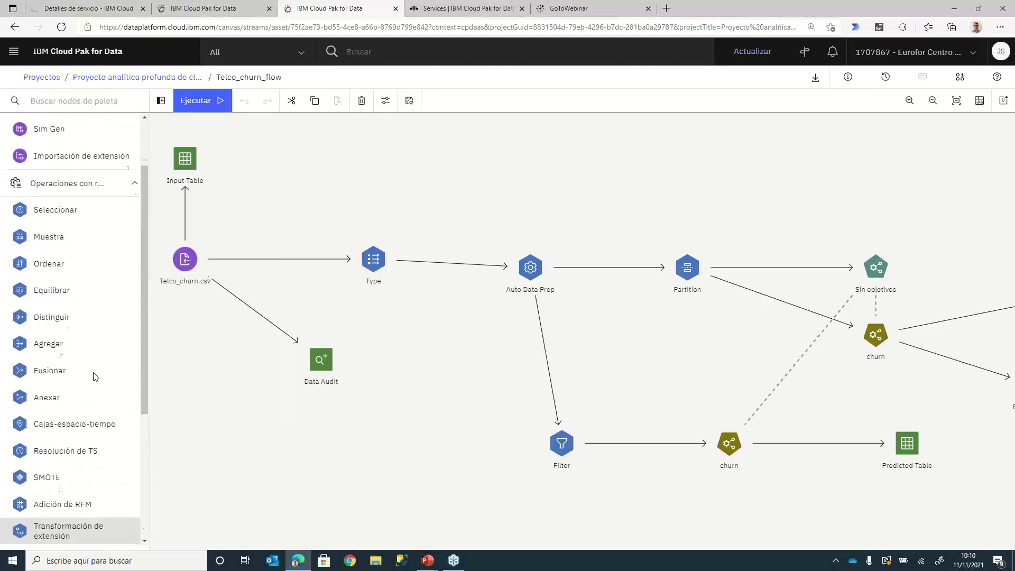
{"action": "scroll", "coordinate": [93, 376], "scroll_direction": "up", "scroll_amount": 2}
{"action": "left_click", "coordinate": [135, 261]}
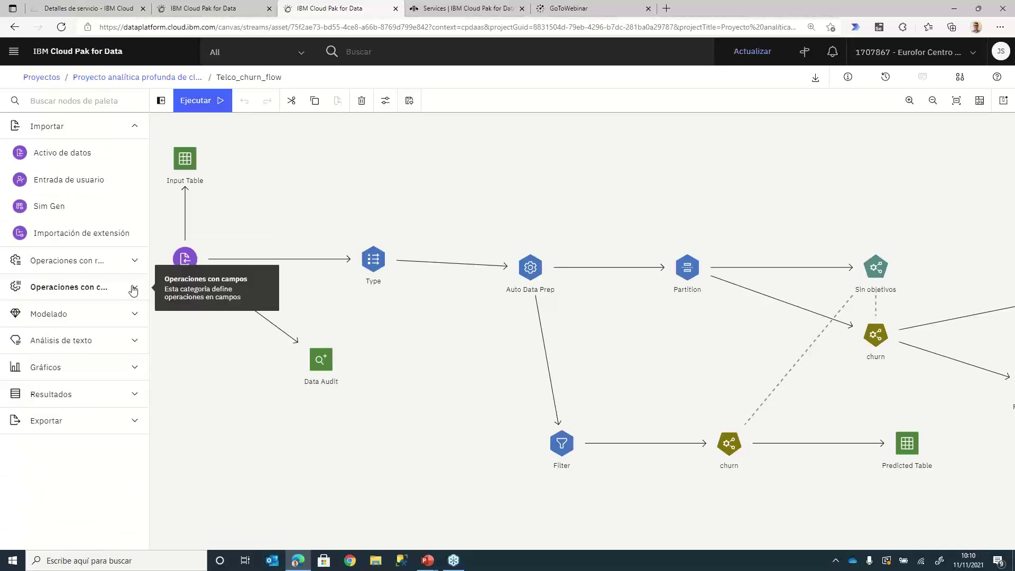
Step: Examine the field operation category and the modelling nodes in the flow's palette, from the automatic classifier to the clustering algorithms
{"action": "left_click", "coordinate": [133, 289]}
{"action": "left_click", "coordinate": [133, 289]}
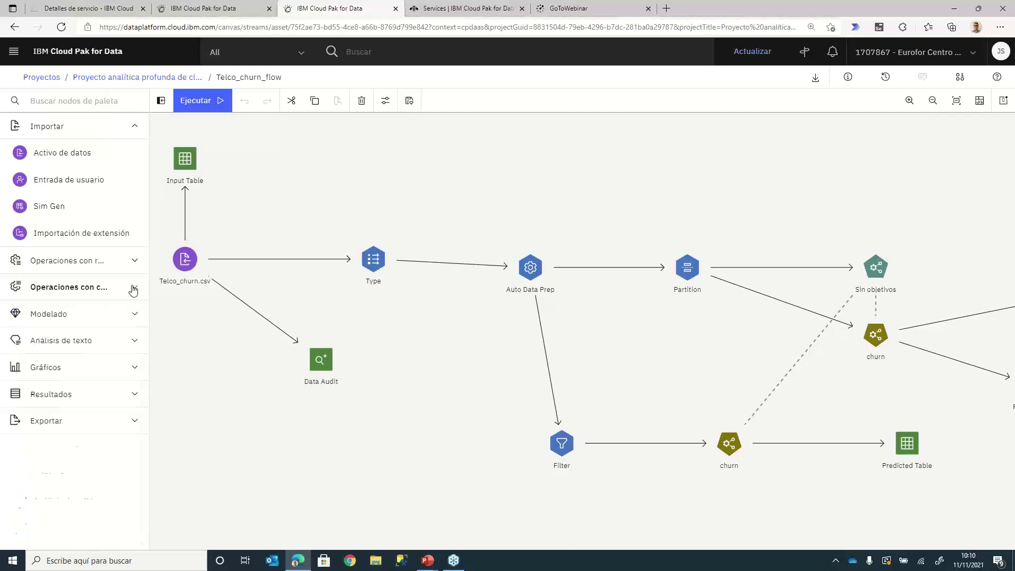
{"action": "left_click", "coordinate": [142, 317]}
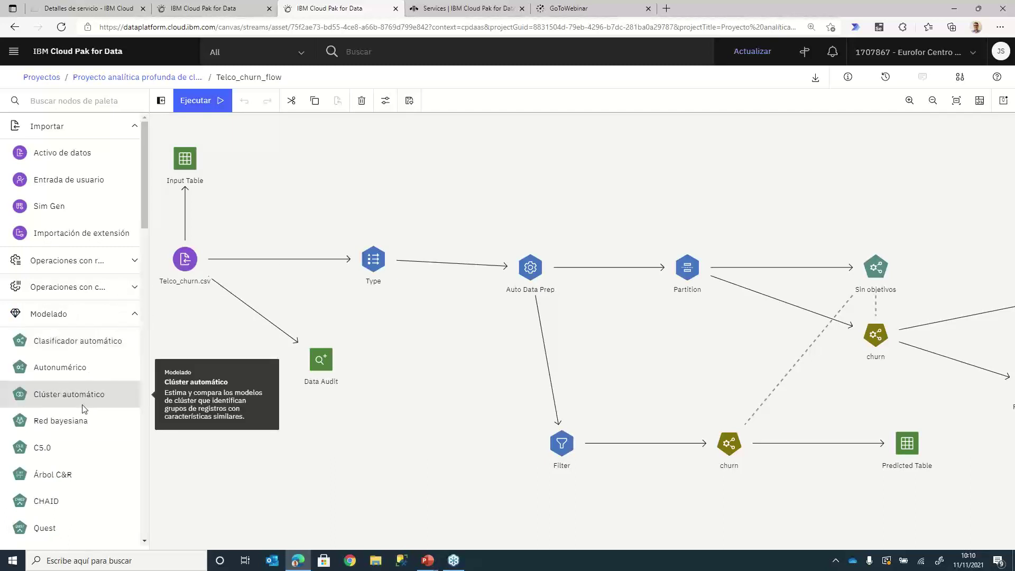
{"action": "scroll", "coordinate": [82, 408], "scroll_direction": "down", "scroll_amount": 3}
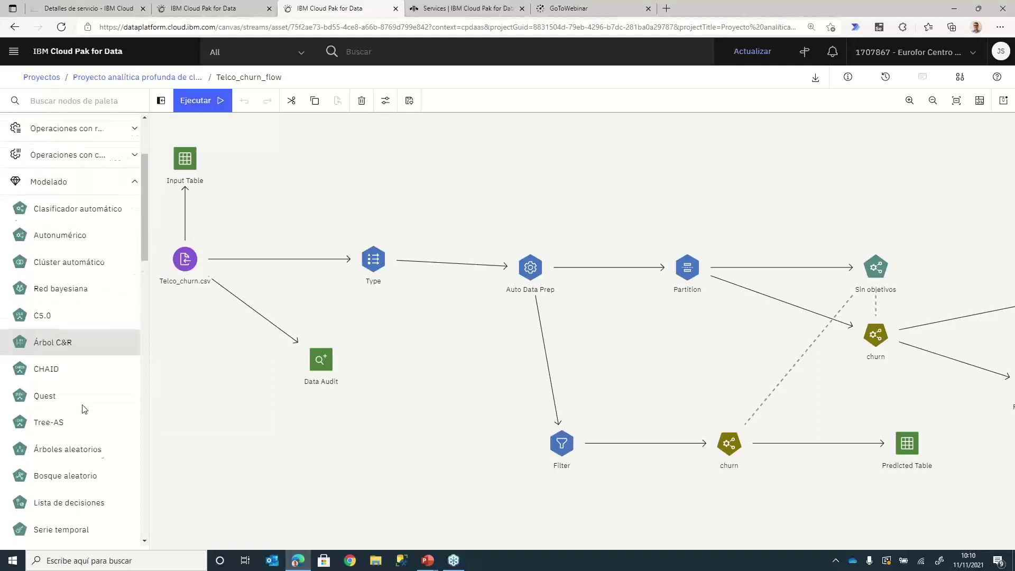
{"action": "scroll", "coordinate": [82, 408], "scroll_direction": "down", "scroll_amount": 9}
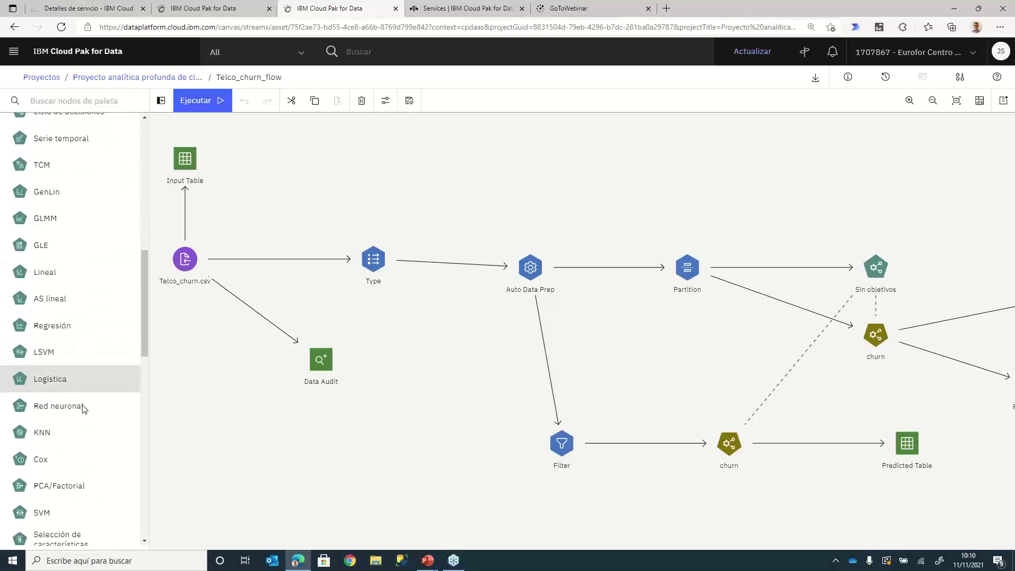
{"action": "scroll", "coordinate": [82, 408], "scroll_direction": "down", "scroll_amount": 8}
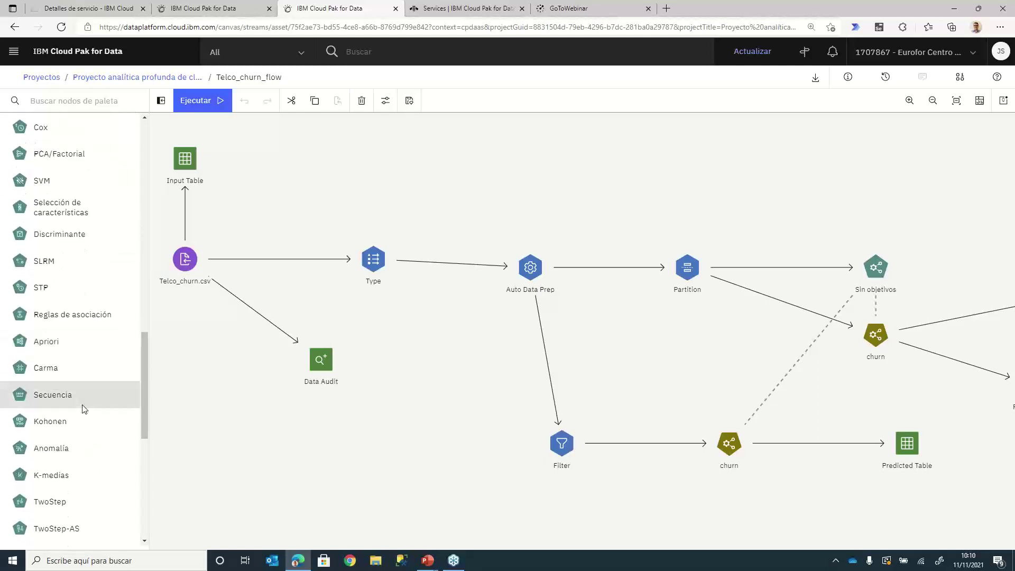
{"action": "scroll", "coordinate": [82, 407], "scroll_direction": "down", "scroll_amount": 6}
{"action": "scroll", "coordinate": [82, 408], "scroll_direction": "up", "scroll_amount": 10}
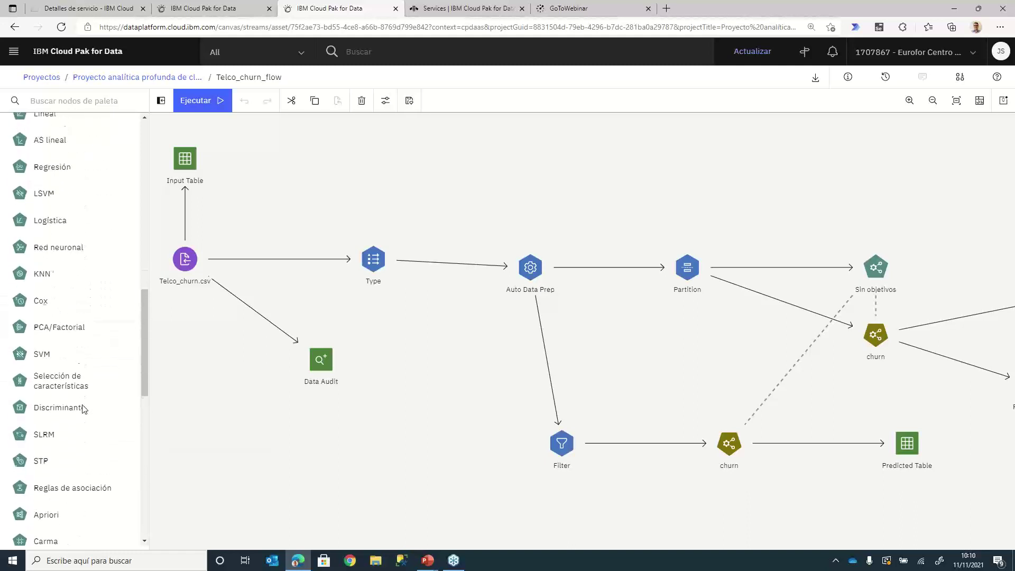
{"action": "scroll", "coordinate": [82, 408], "scroll_direction": "up", "scroll_amount": 10}
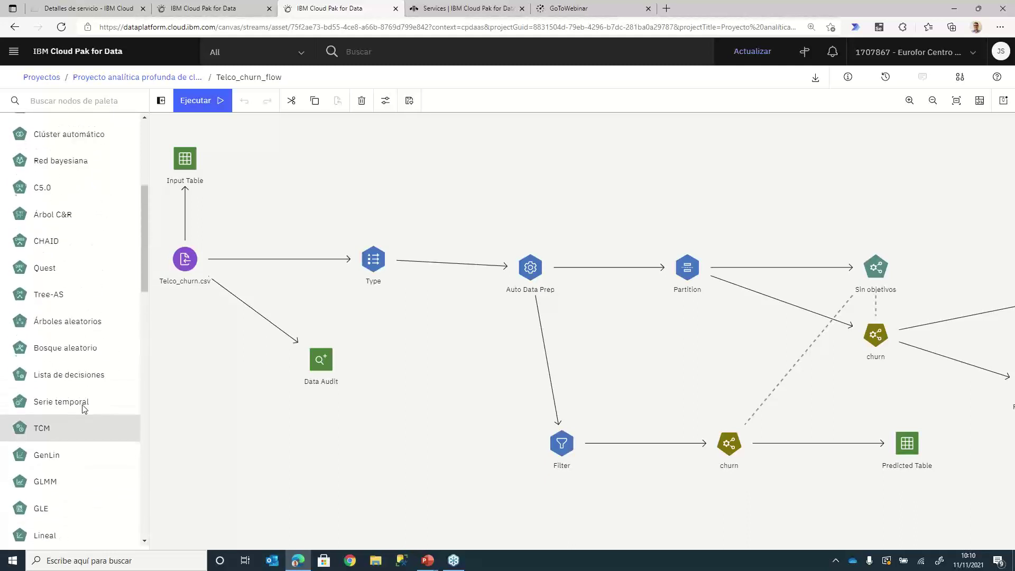
{"action": "scroll", "coordinate": [82, 407], "scroll_direction": "up", "scroll_amount": 4}
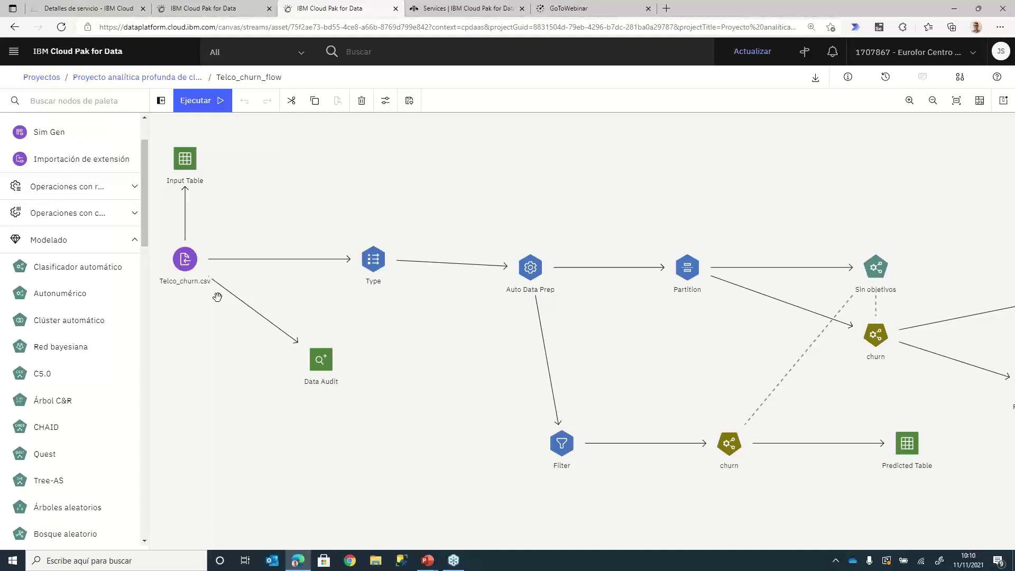
Step: Switch back to the project's assets and open the Panel de datos dashboard
{"action": "left_click", "coordinate": [208, 9]}
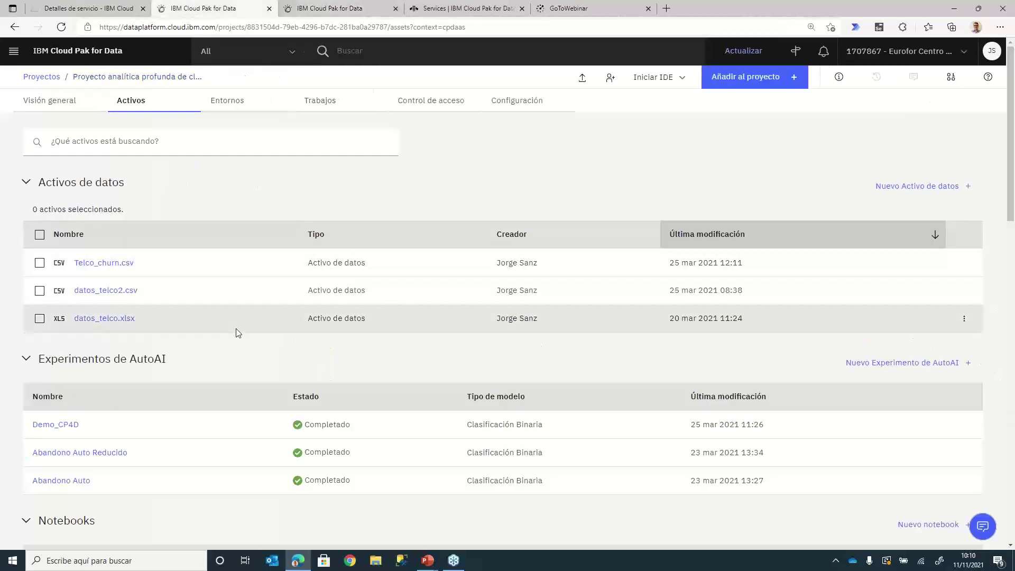
{"action": "scroll", "coordinate": [236, 332], "scroll_direction": "down", "scroll_amount": 6}
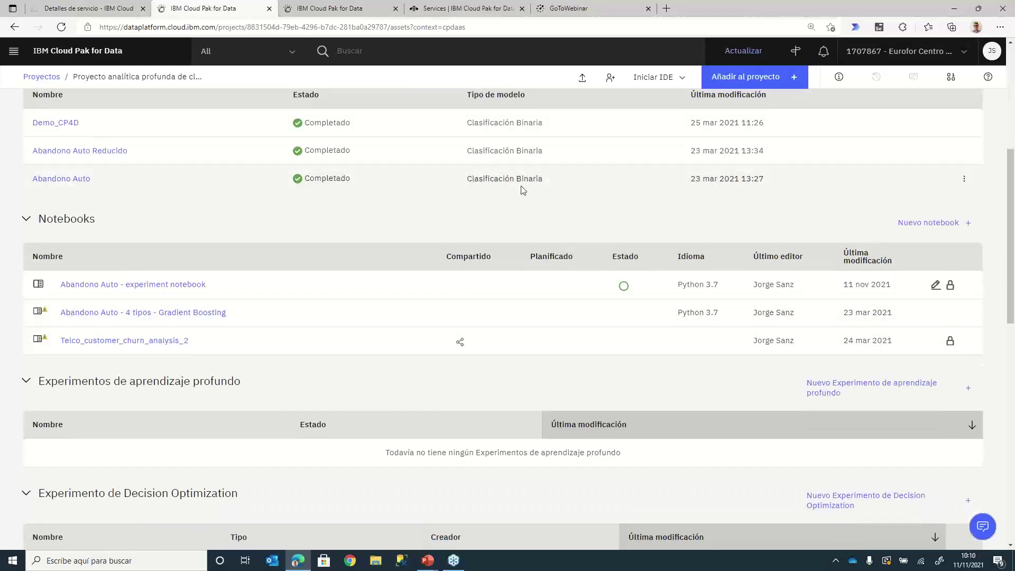
{"action": "scroll", "coordinate": [298, 234], "scroll_direction": "down", "scroll_amount": 3}
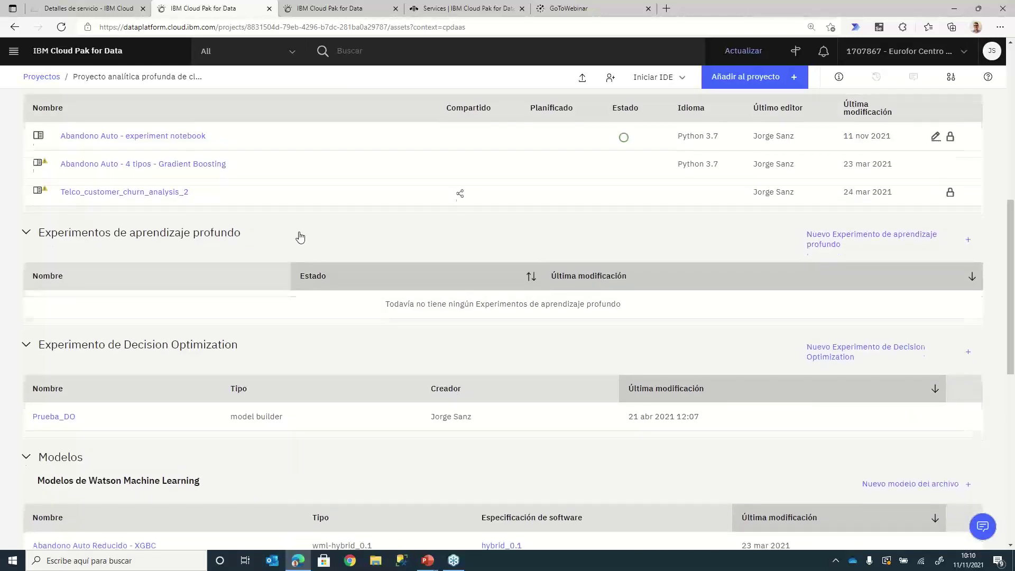
{"action": "scroll", "coordinate": [300, 236], "scroll_direction": "down", "scroll_amount": 4}
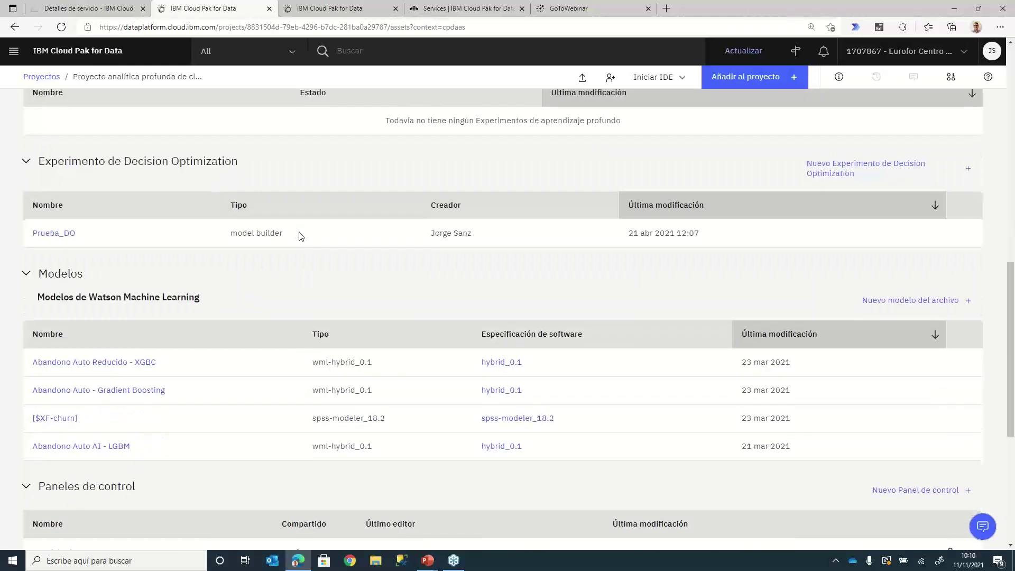
{"action": "scroll", "coordinate": [299, 234], "scroll_direction": "down", "scroll_amount": 4}
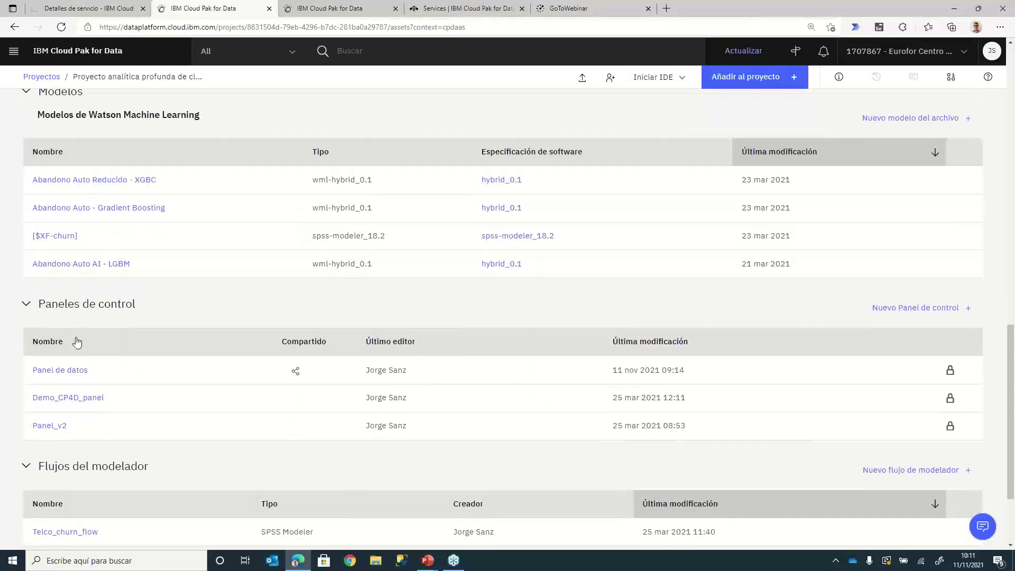
{"action": "left_click", "coordinate": [74, 375]}
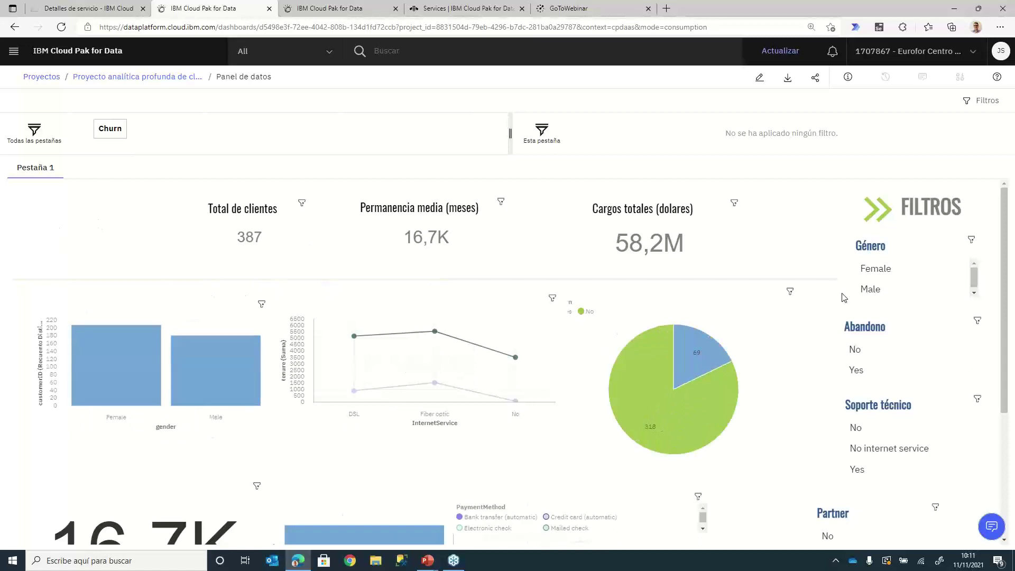
Step: Filter the dashboard by Male from the gender chart, and leave it without saving for the project's assets
{"action": "scroll", "coordinate": [563, 464], "scroll_direction": "down", "scroll_amount": 2}
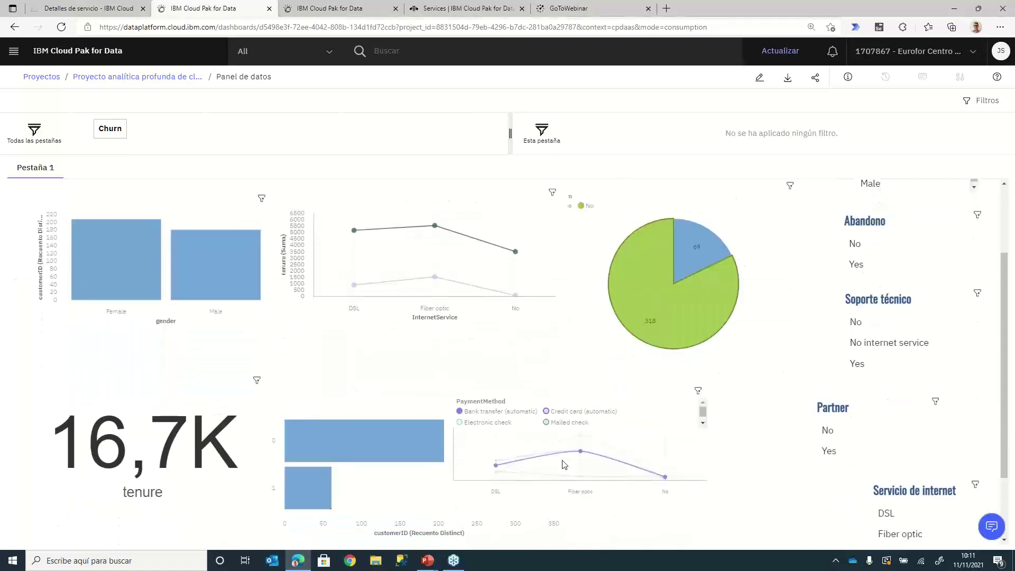
{"action": "left_click", "coordinate": [233, 292]}
{"action": "left_click", "coordinate": [233, 292]}
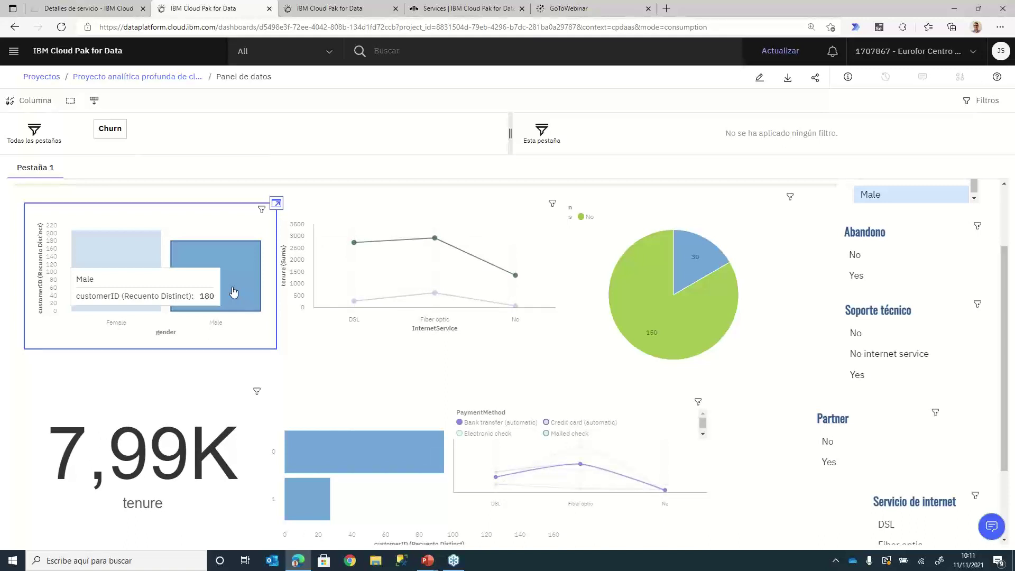
{"action": "left_click", "coordinate": [156, 79]}
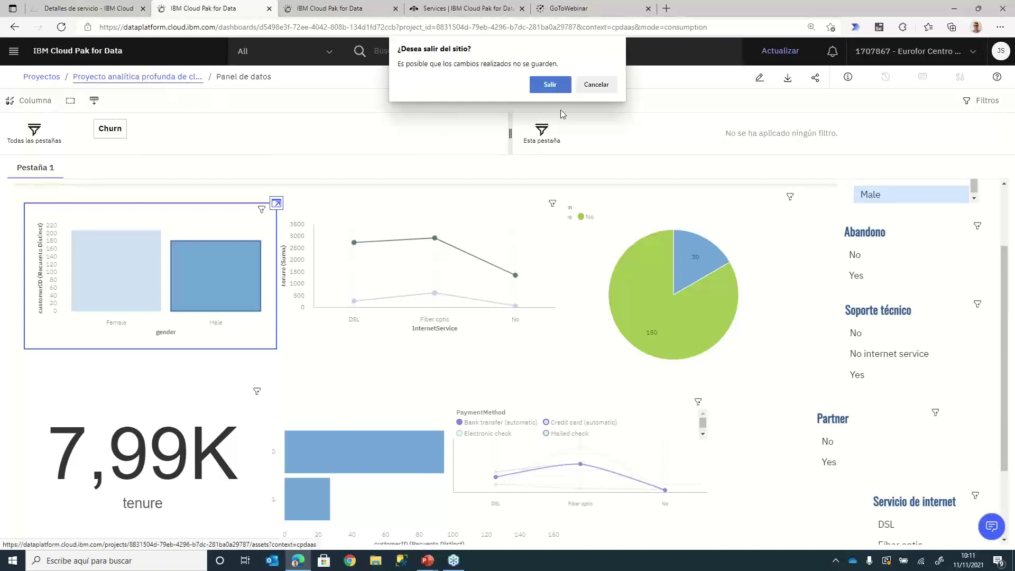
{"action": "left_click", "coordinate": [550, 85]}
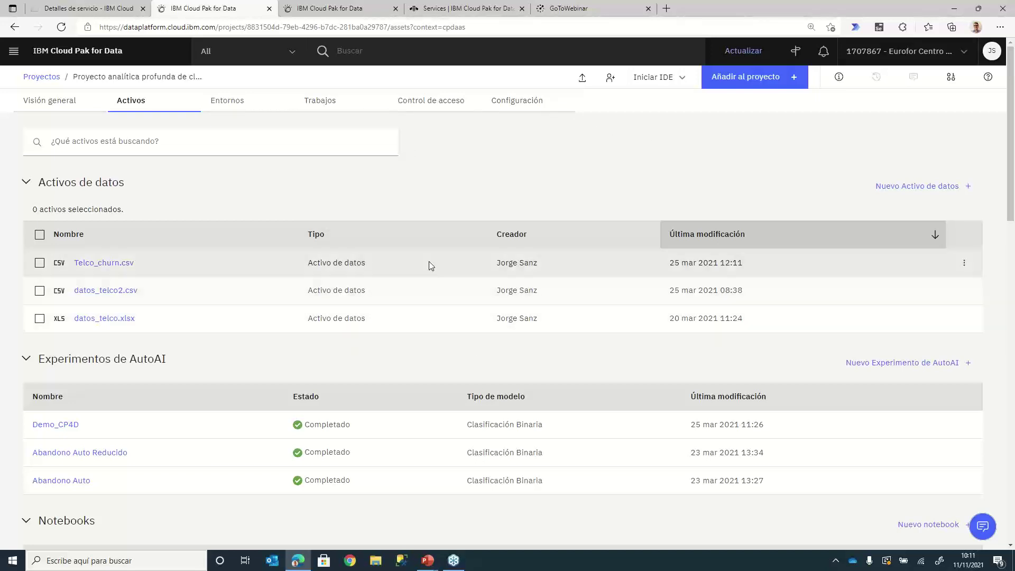
Step: View the project's environments page and return to review its data assets, AutoAI experiments and notebooks
{"action": "scroll", "coordinate": [385, 152], "scroll_direction": "down", "scroll_amount": 1}
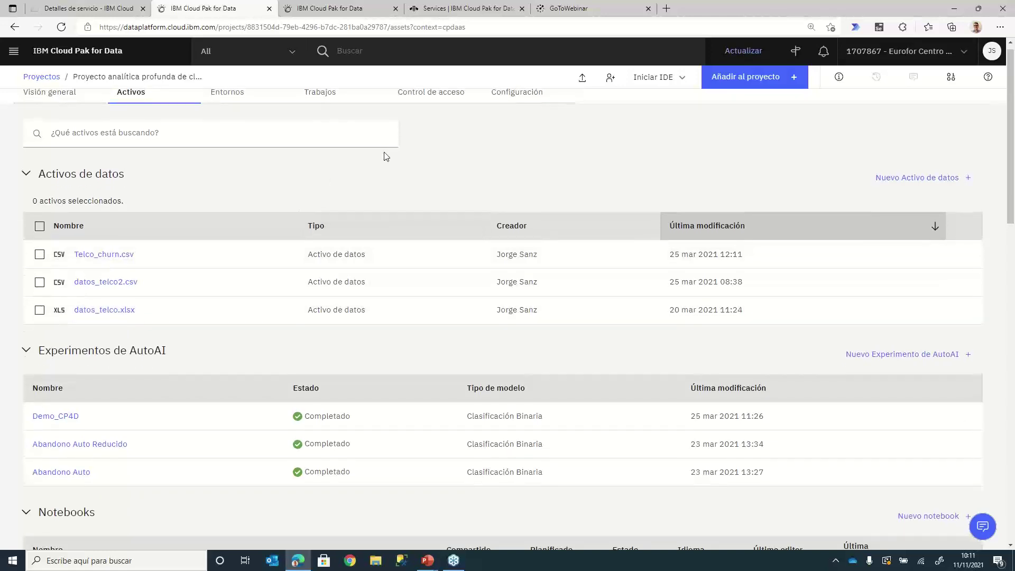
{"action": "scroll", "coordinate": [295, 139], "scroll_direction": "up", "scroll_amount": 1}
{"action": "left_click", "coordinate": [239, 110]}
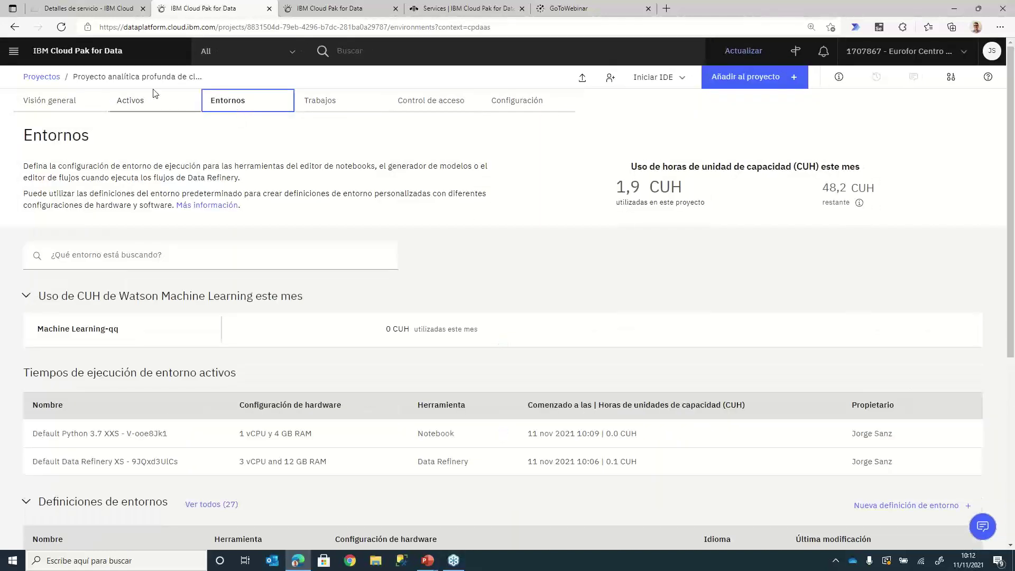
{"action": "left_click", "coordinate": [141, 100]}
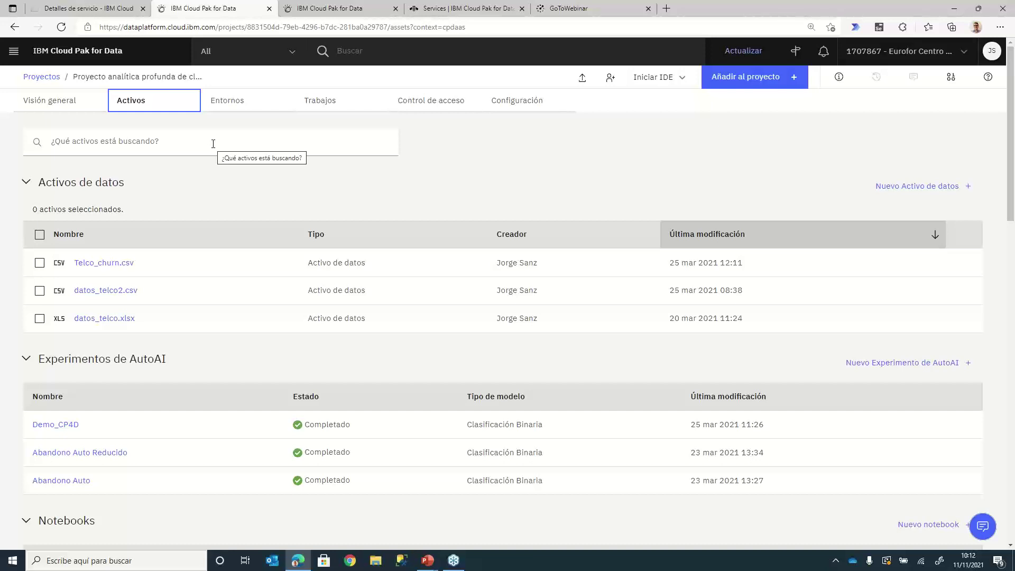
{"action": "scroll", "coordinate": [308, 243], "scroll_direction": "down", "scroll_amount": 1}
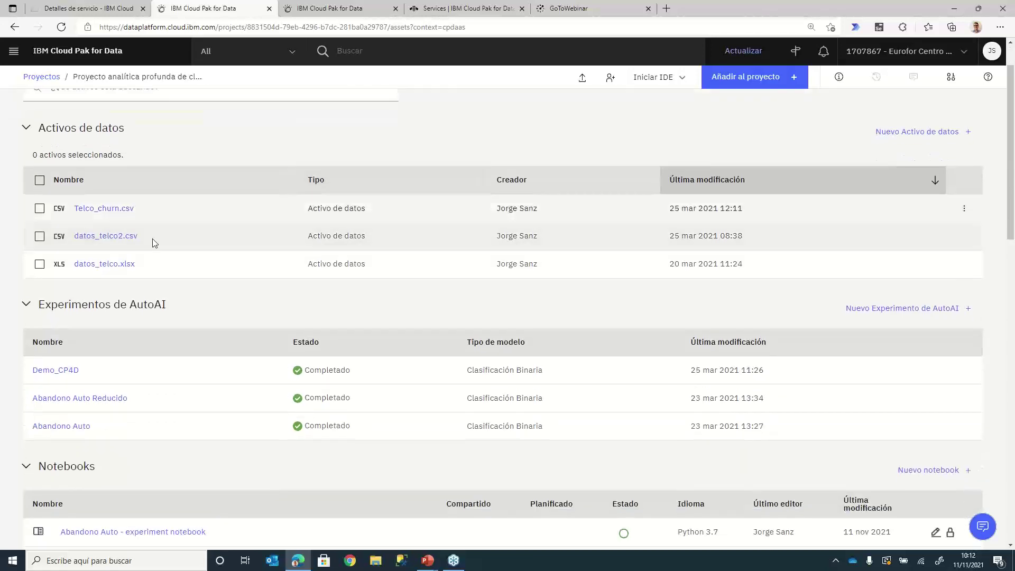
{"action": "scroll", "coordinate": [268, 323], "scroll_direction": "down", "scroll_amount": 1}
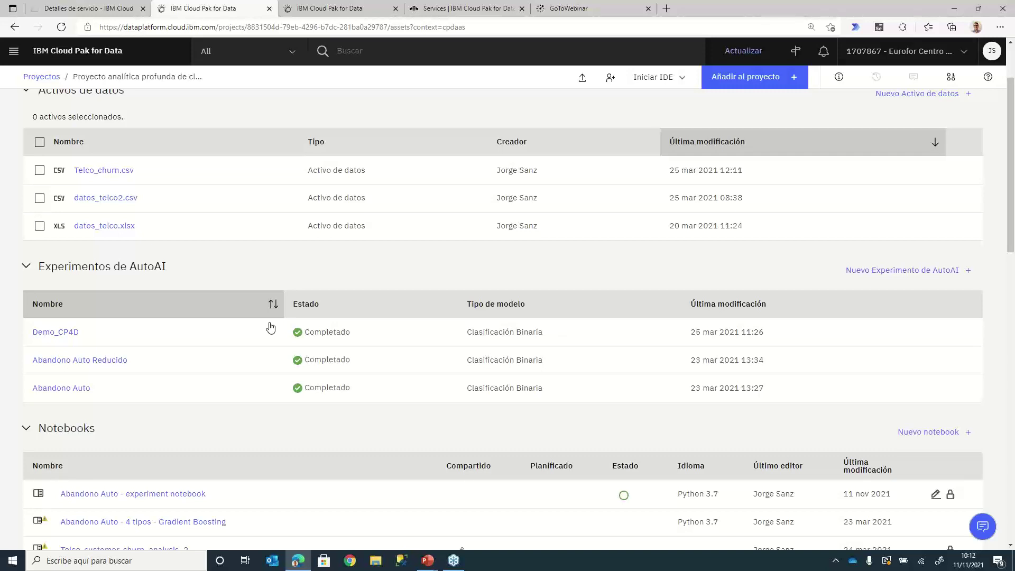
{"action": "scroll", "coordinate": [350, 280], "scroll_direction": "up", "scroll_amount": 2}
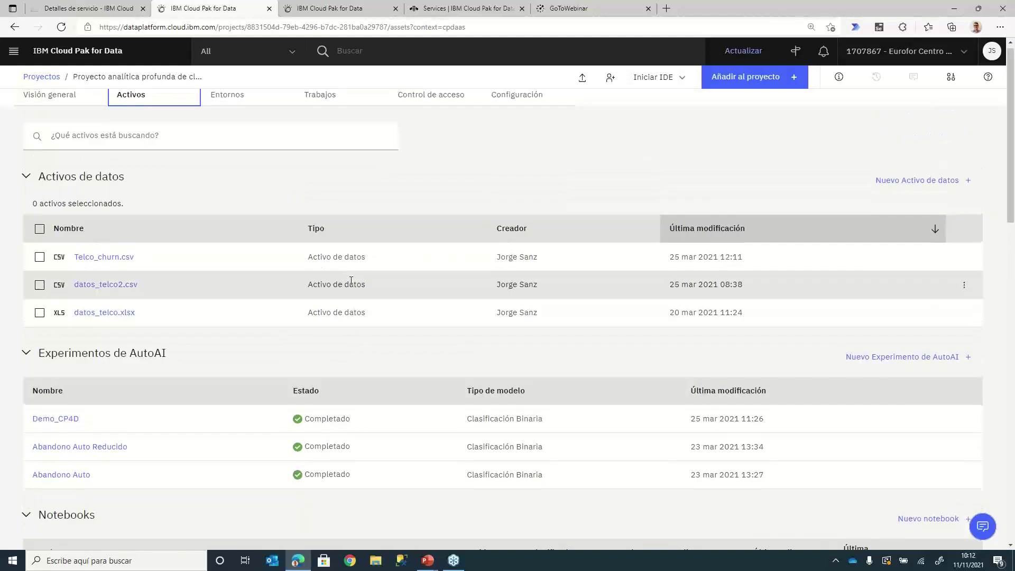
Step: Open the project's environments and examine the capacity unit usage, active runtimes and hardware configurations of the environment definitions
{"action": "left_click", "coordinate": [224, 101]}
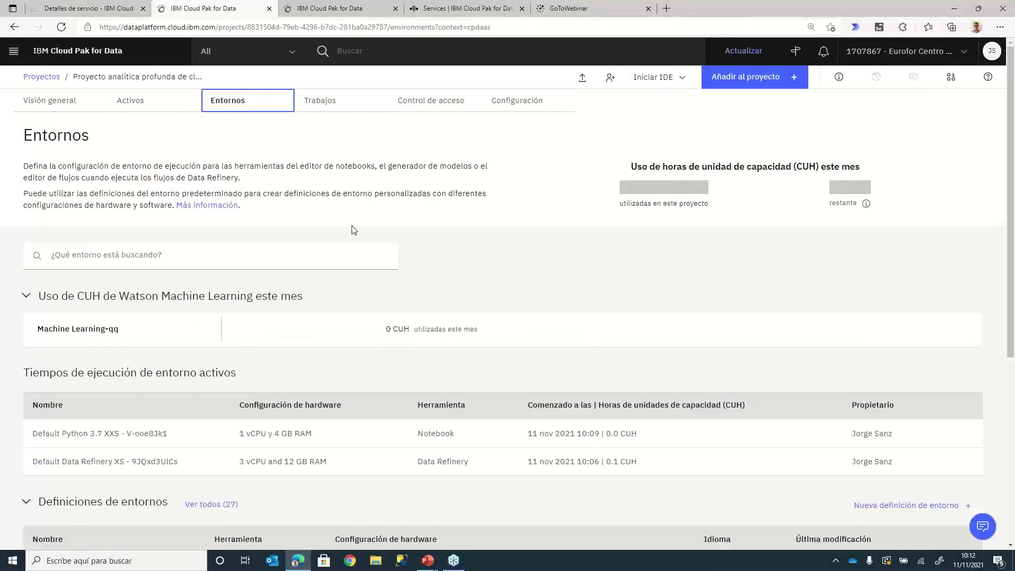
{"action": "scroll", "coordinate": [353, 228], "scroll_direction": "down", "scroll_amount": 1}
{"action": "scroll", "coordinate": [440, 248], "scroll_direction": "down", "scroll_amount": 1}
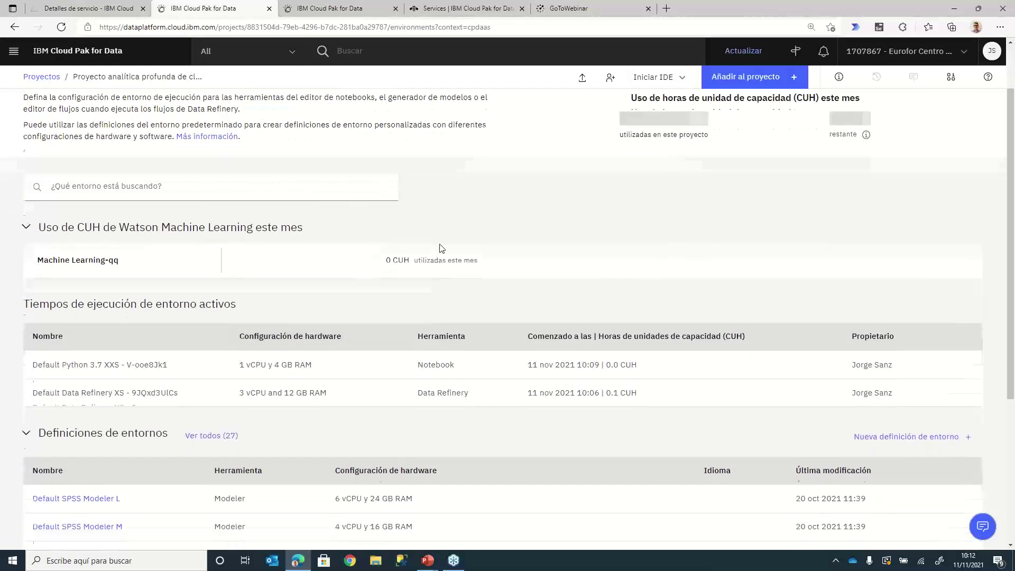
{"action": "scroll", "coordinate": [441, 248], "scroll_direction": "up", "scroll_amount": 2}
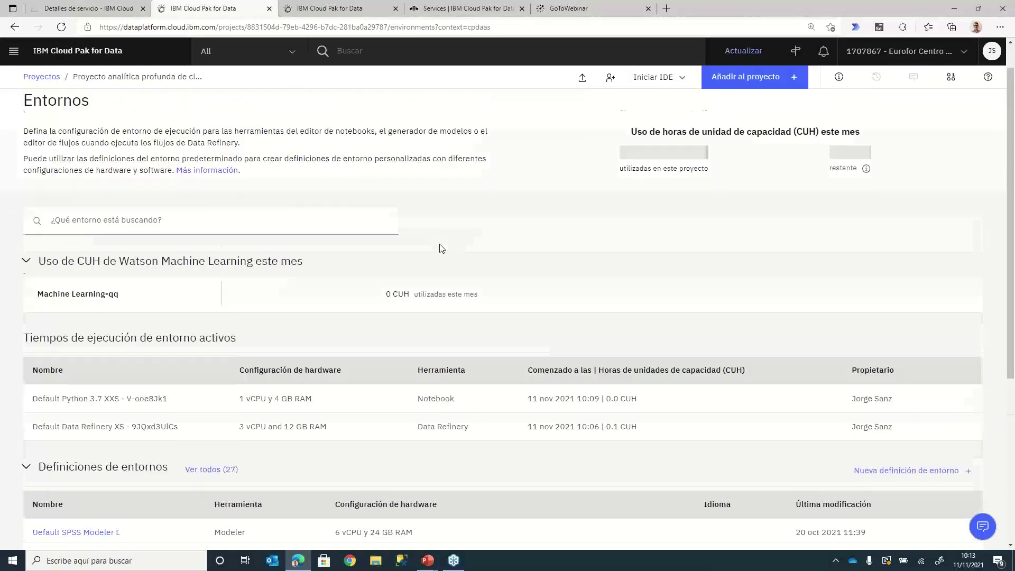
{"action": "scroll", "coordinate": [442, 248], "scroll_direction": "down", "scroll_amount": 1}
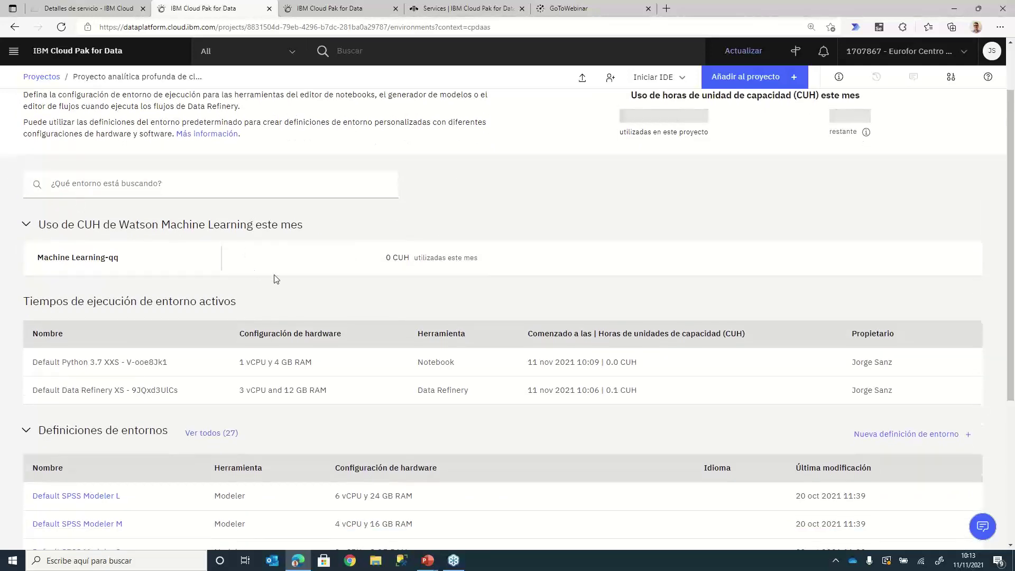
{"action": "scroll", "coordinate": [275, 278], "scroll_direction": "down", "scroll_amount": 1}
{"action": "scroll", "coordinate": [275, 279], "scroll_direction": "down", "scroll_amount": 3}
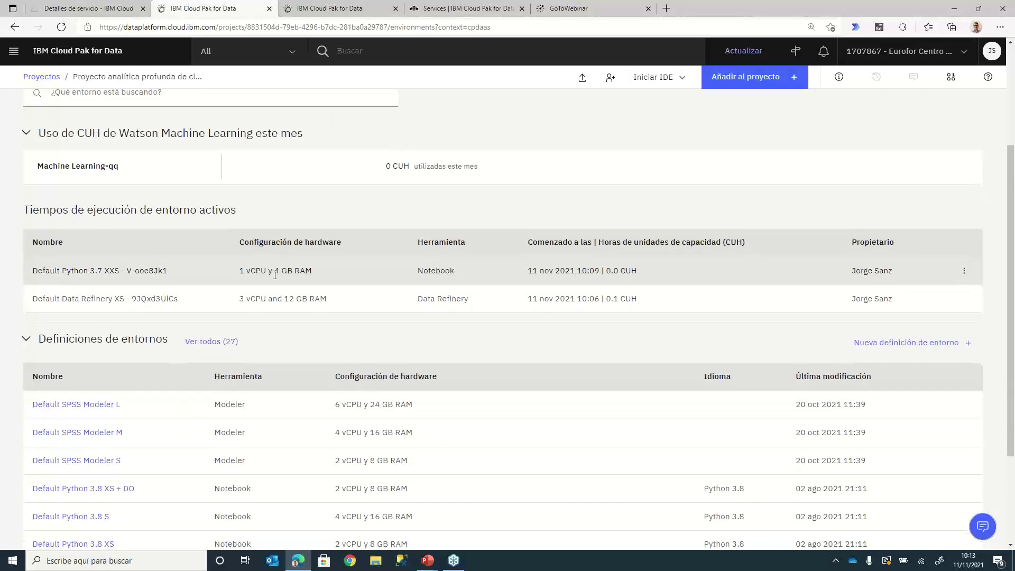
{"action": "scroll", "coordinate": [158, 395], "scroll_direction": "down", "scroll_amount": 1}
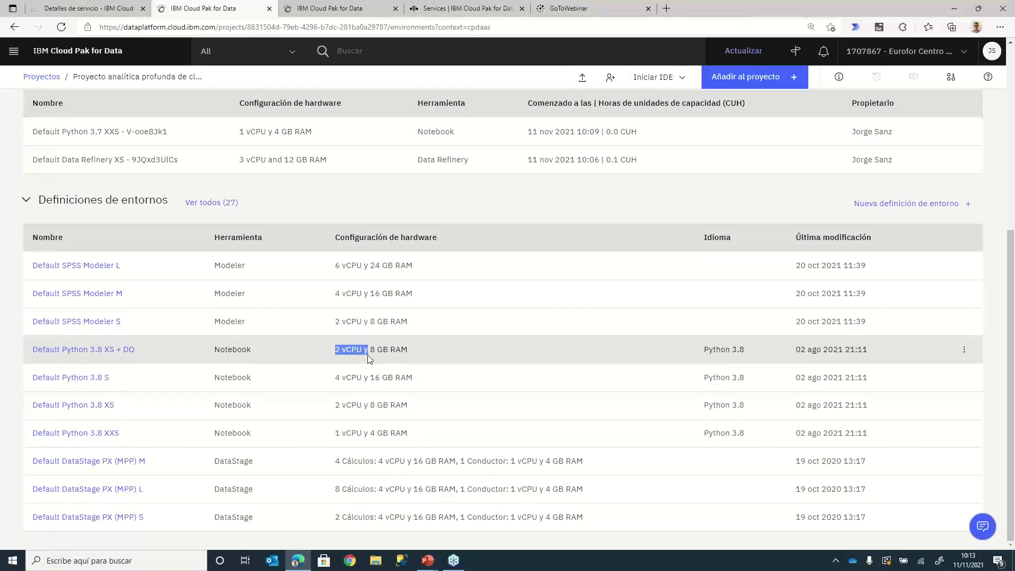
{"action": "left_click", "coordinate": [258, 460]}
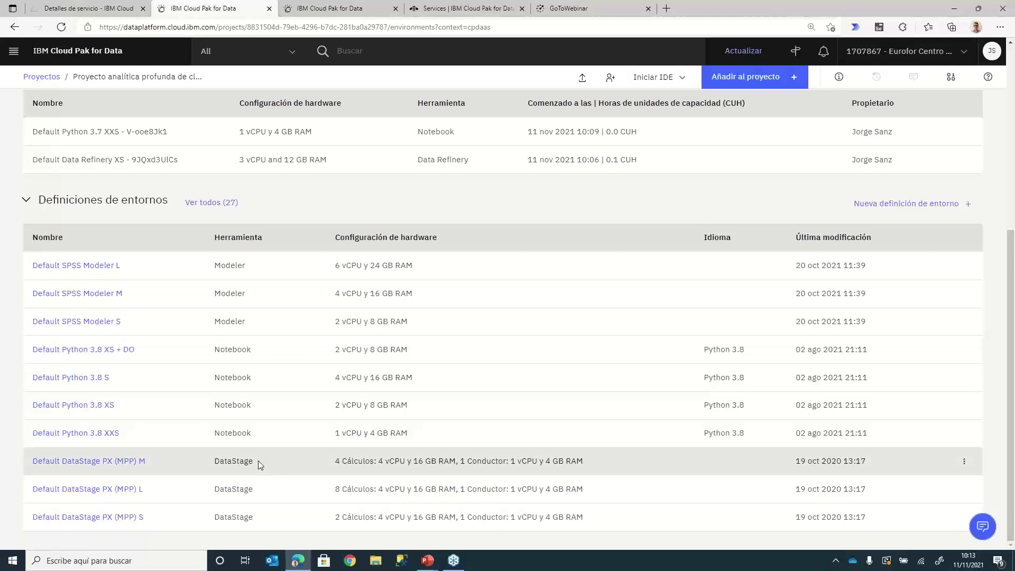
{"action": "scroll", "coordinate": [266, 337], "scroll_direction": "up", "scroll_amount": 1}
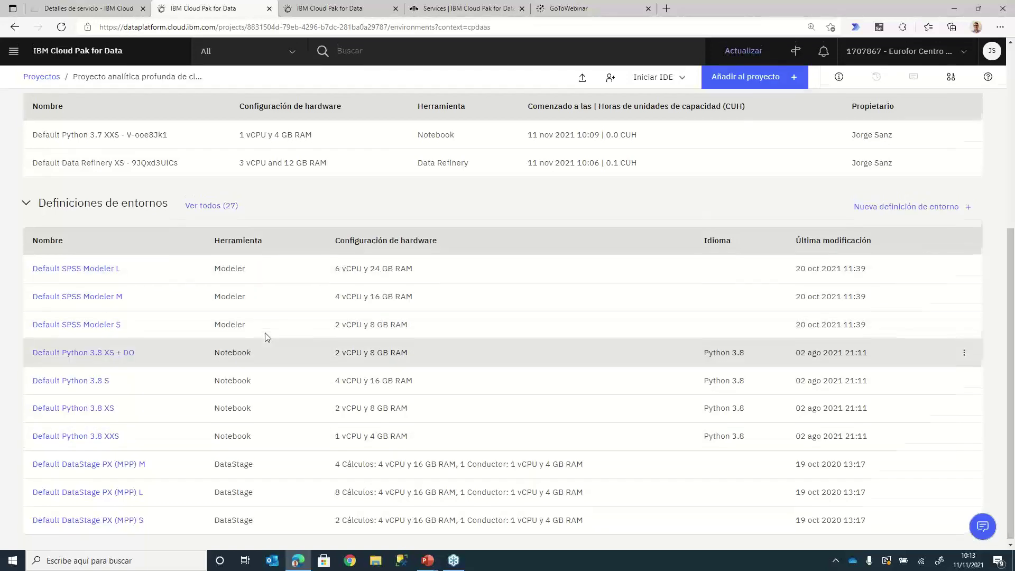
{"action": "scroll", "coordinate": [267, 336], "scroll_direction": "up", "scroll_amount": 5}
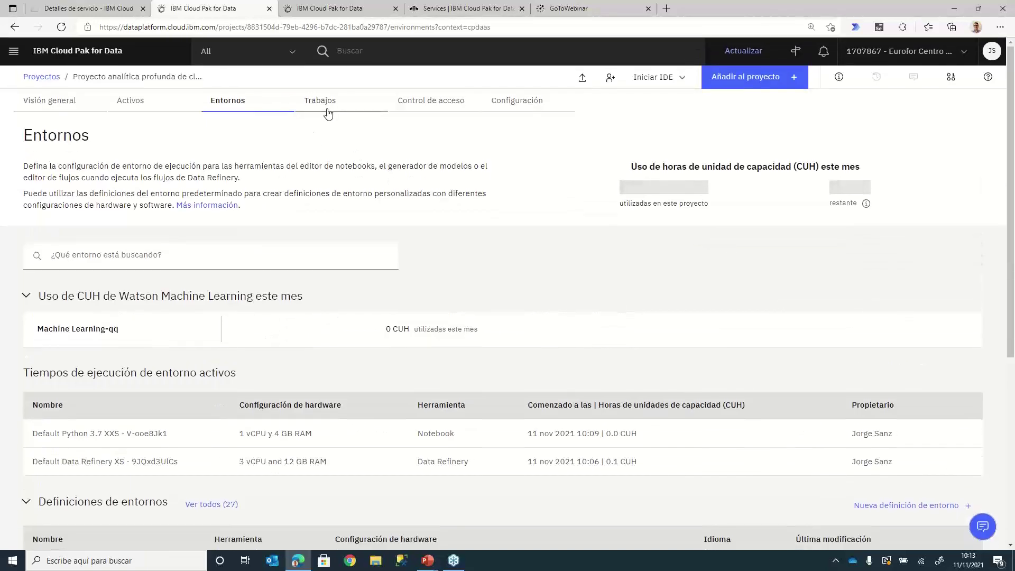
Step: View the project's jobs list and open its access control page of collaborators and service IDs
{"action": "left_click", "coordinate": [327, 112]}
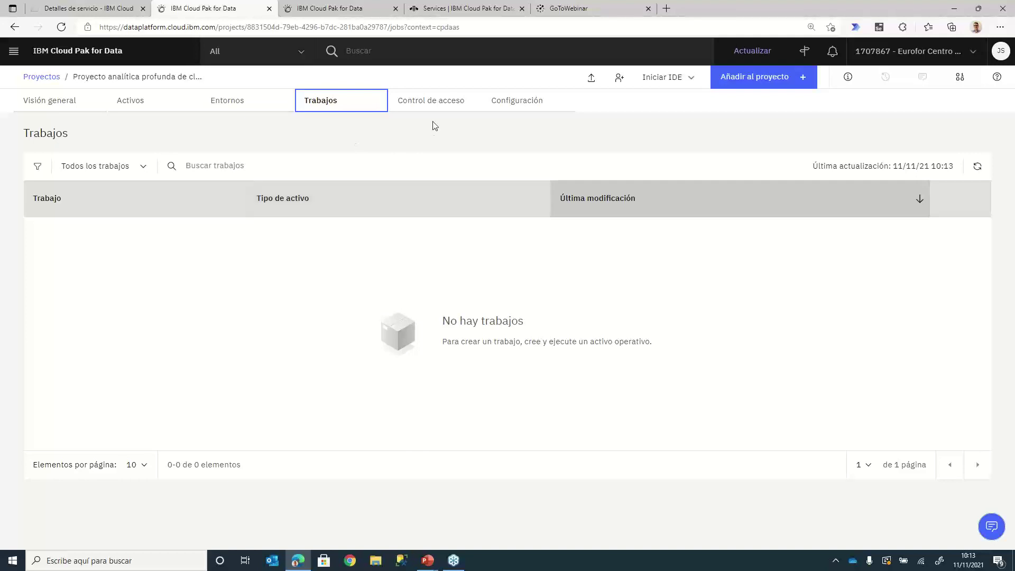
{"action": "left_click", "coordinate": [439, 105]}
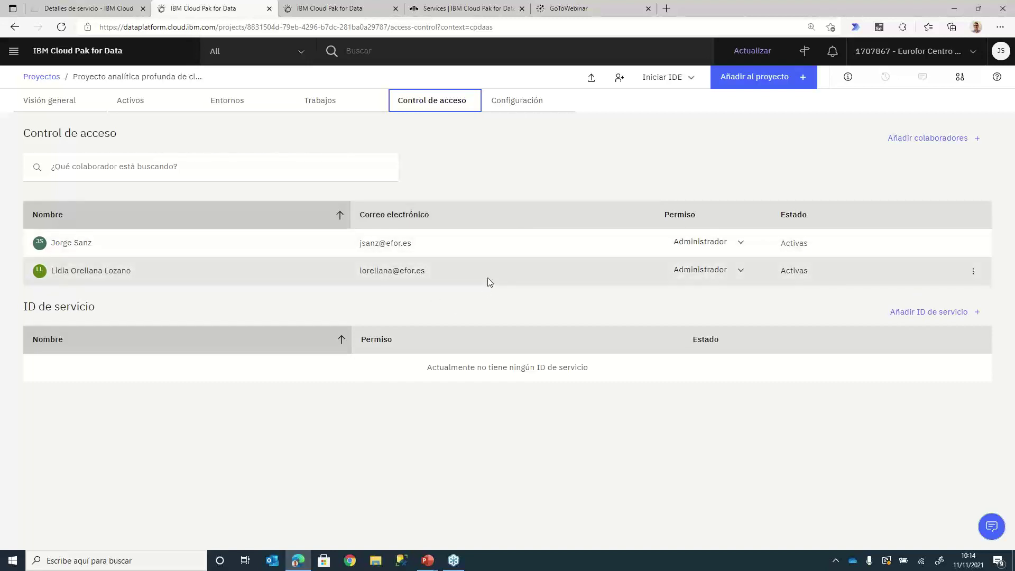
Step: Open the project's configuration page and review its details, storage, associated services, access tokens, integrations and project scope
{"action": "left_click", "coordinate": [515, 103]}
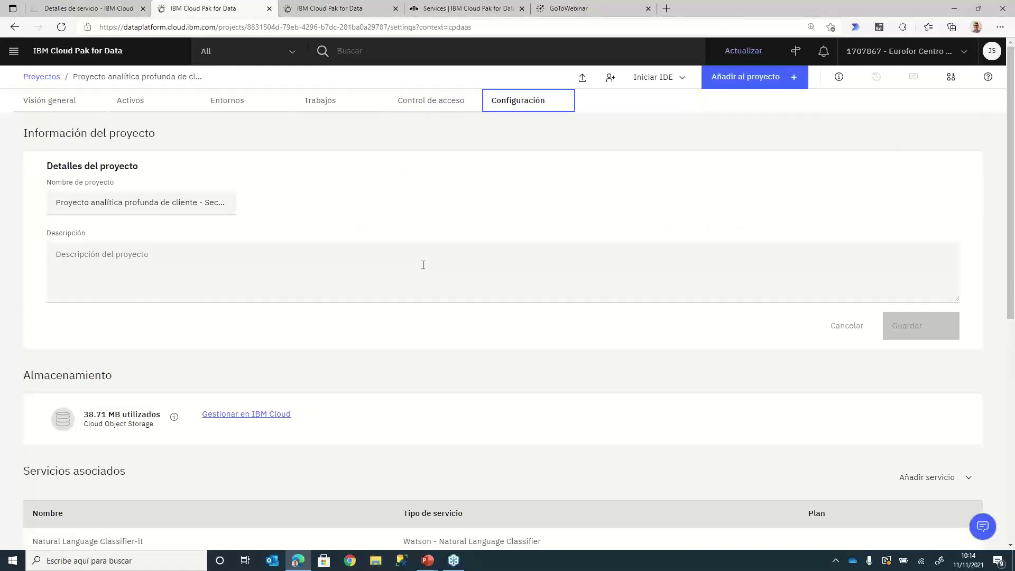
{"action": "scroll", "coordinate": [422, 265], "scroll_direction": "down", "scroll_amount": 5}
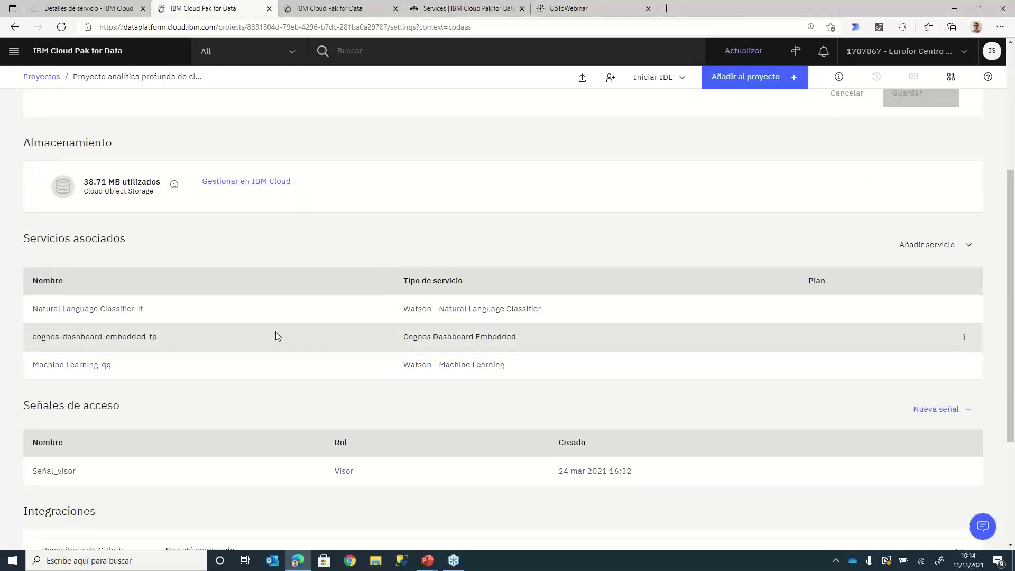
{"action": "scroll", "coordinate": [275, 336], "scroll_direction": "down", "scroll_amount": 1}
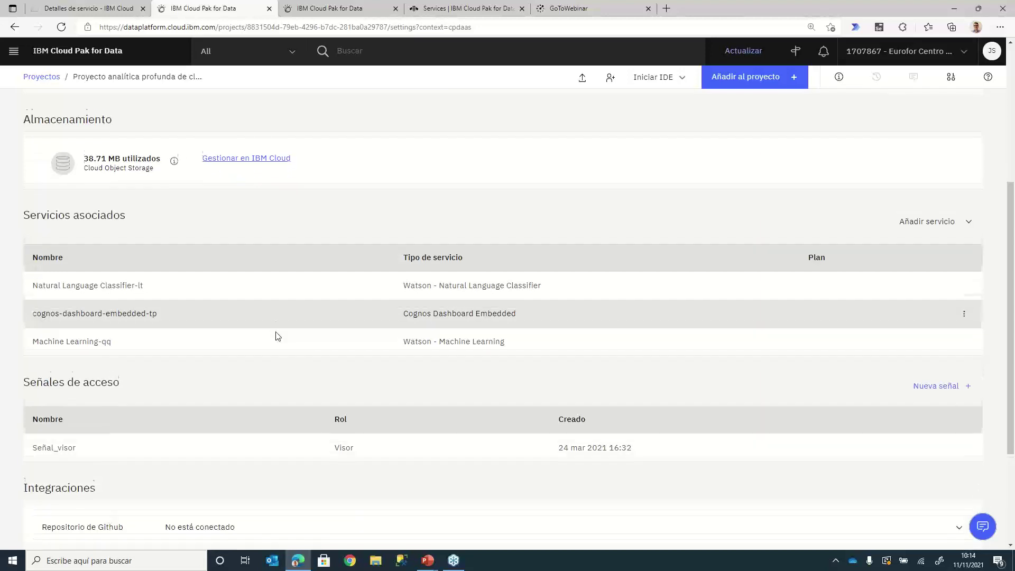
{"action": "scroll", "coordinate": [278, 335], "scroll_direction": "down", "scroll_amount": 1}
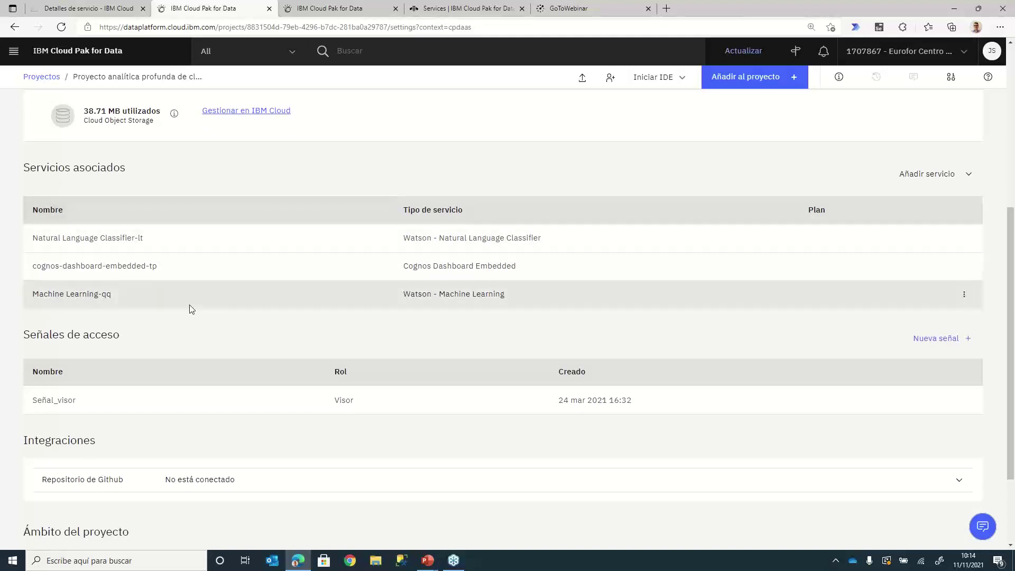
{"action": "scroll", "coordinate": [190, 308], "scroll_direction": "down", "scroll_amount": 3}
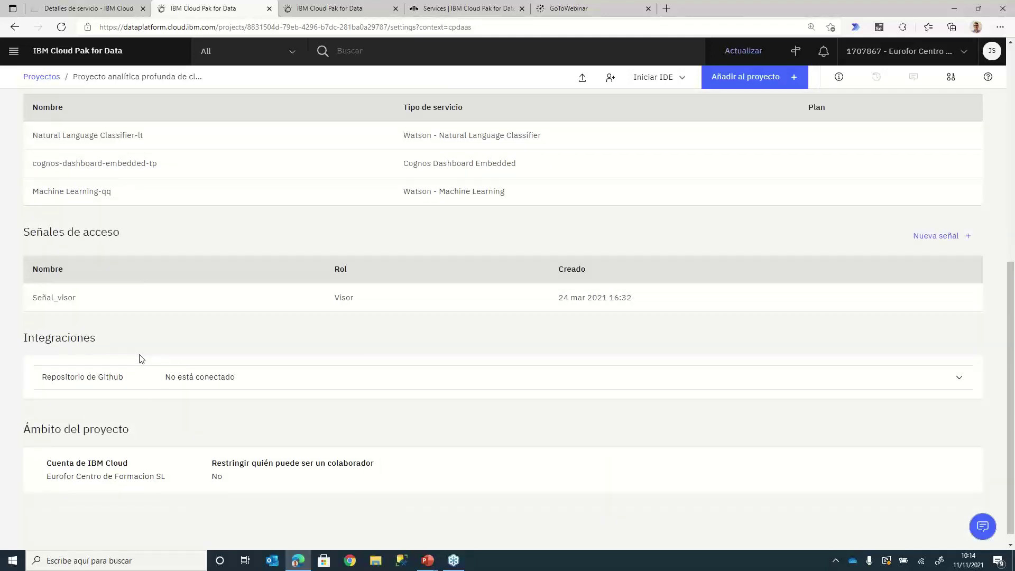
{"action": "scroll", "coordinate": [142, 359], "scroll_direction": "up", "scroll_amount": 4}
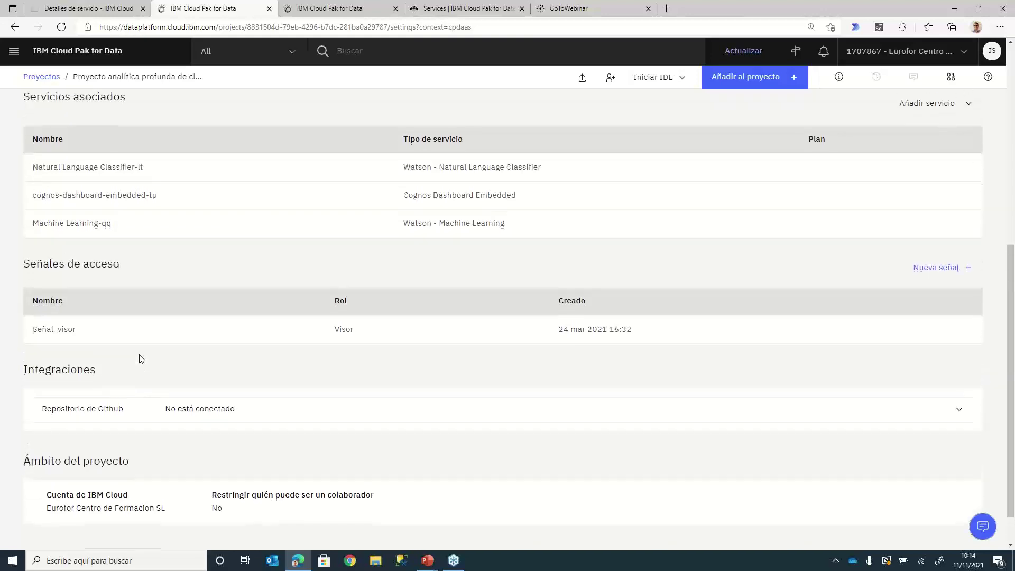
{"action": "scroll", "coordinate": [142, 359], "scroll_direction": "up", "scroll_amount": 6}
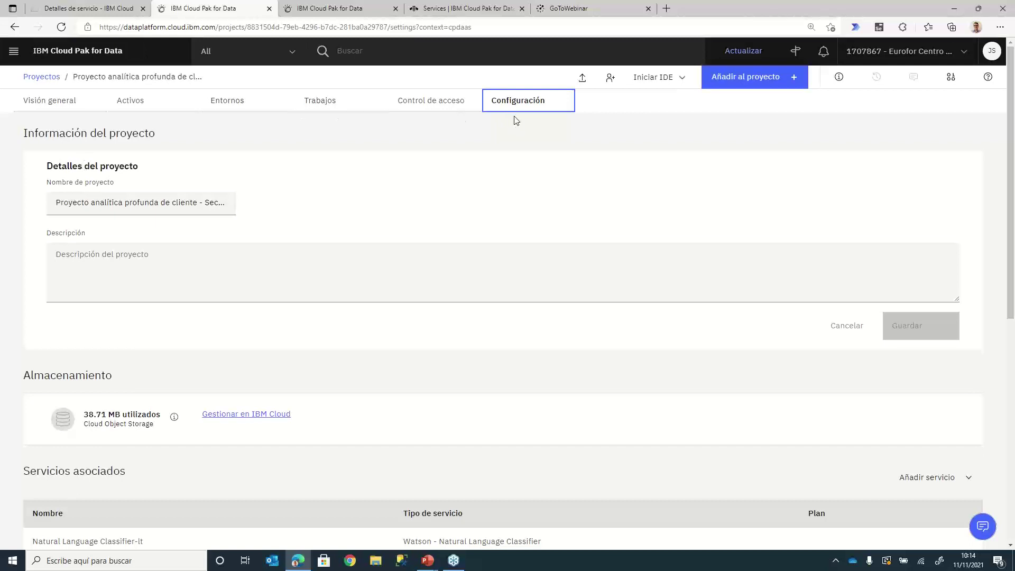
Step: Return to the project's overview page, and switch to the CP4D - Webinar.pptx presentation in PowerPoint
{"action": "left_click", "coordinate": [50, 108]}
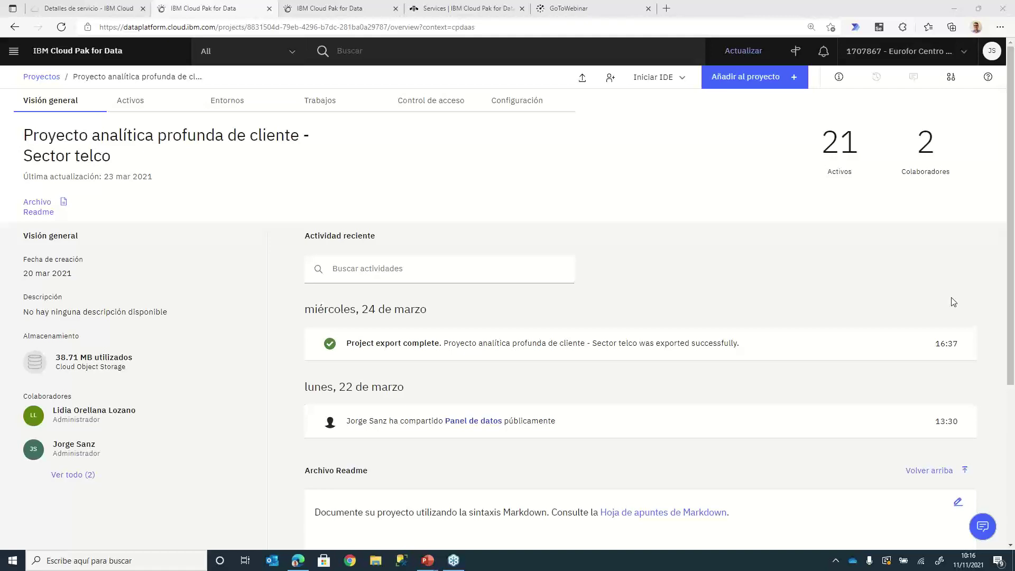
{"action": "key", "text": "ctrl+alt+Tab"}
{"action": "key", "text": "Tab"}
{"action": "key", "text": "Tab"}
{"action": "key", "text": "Tab"}
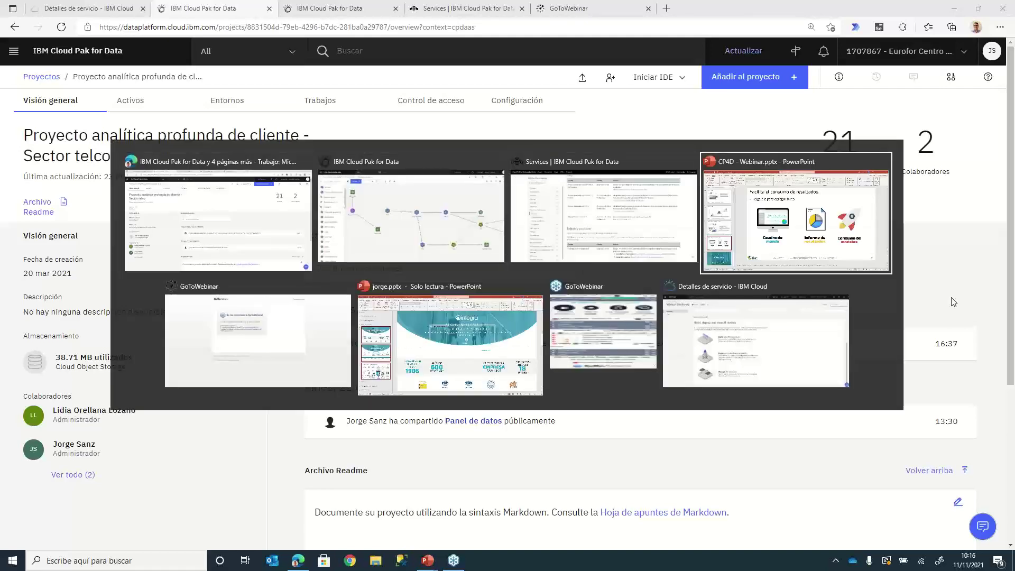
{"action": "key", "text": "Return"}
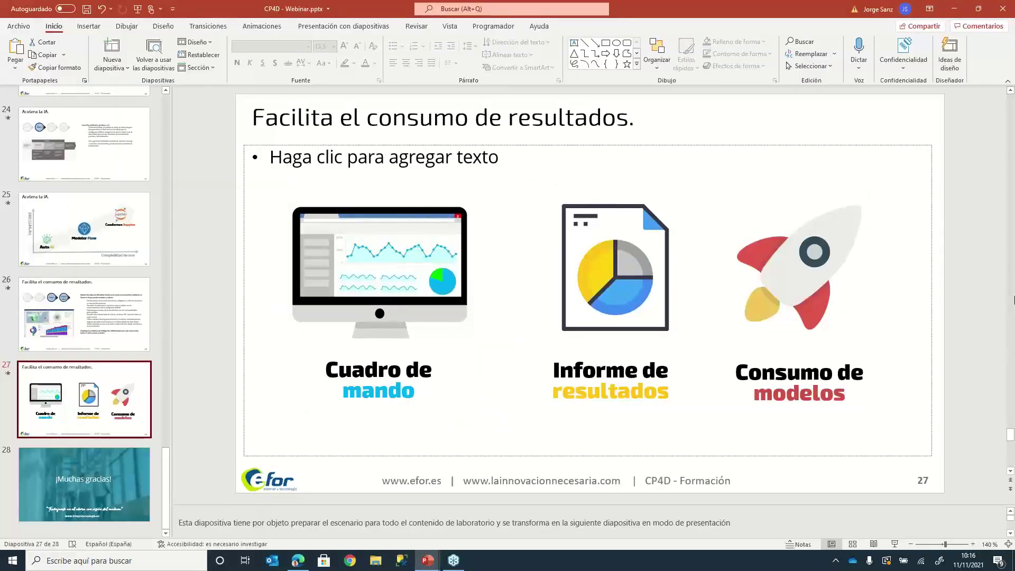